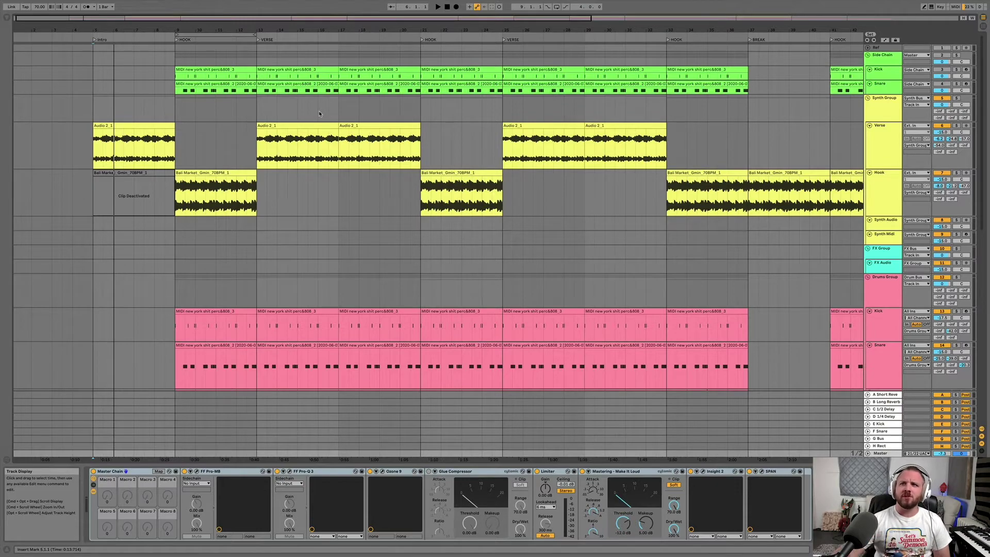
Step: Select the Side Chain track, then the Synth Group, to show its Side Chain Kick and Snare compressors
click(882, 54)
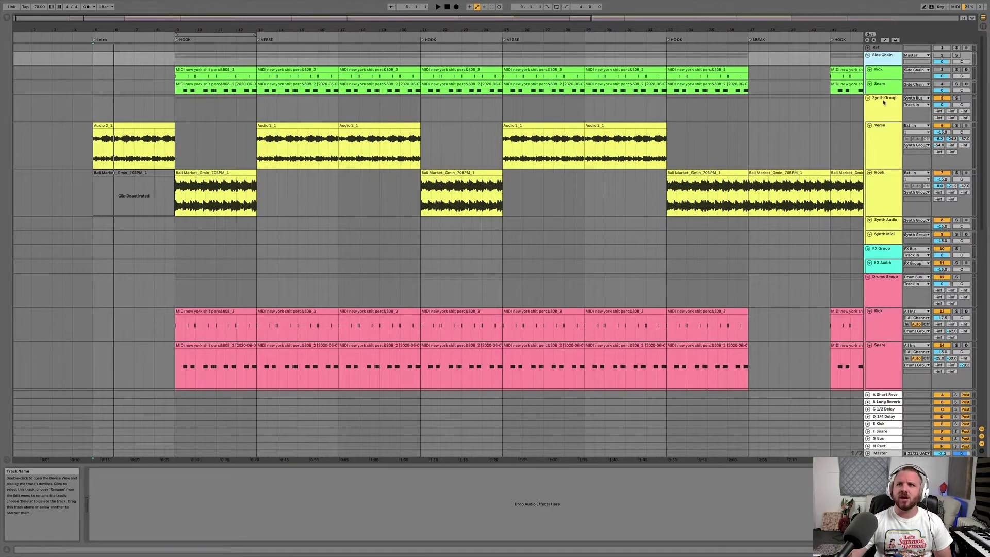
click(883, 102)
scroll(883, 129, down, 5)
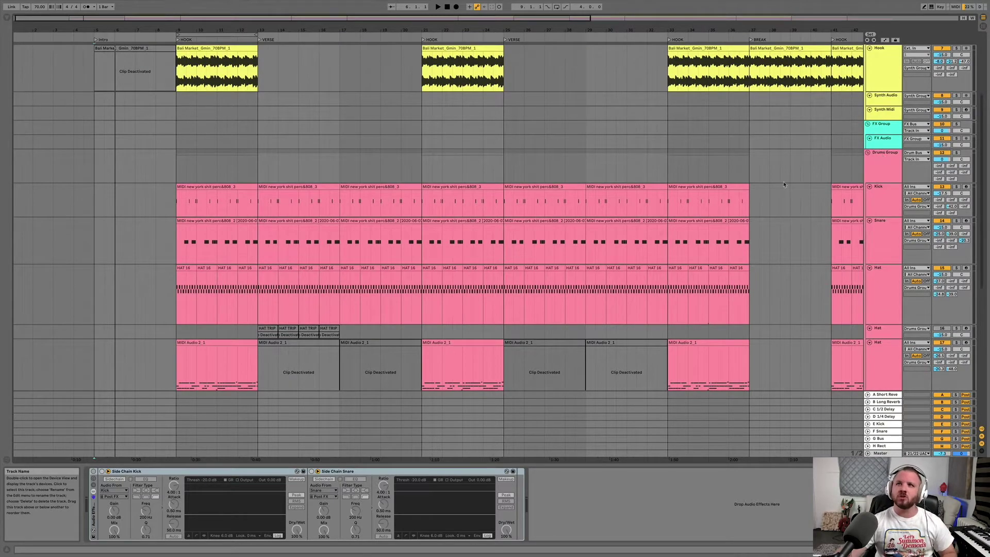
scroll(783, 184, up, 5)
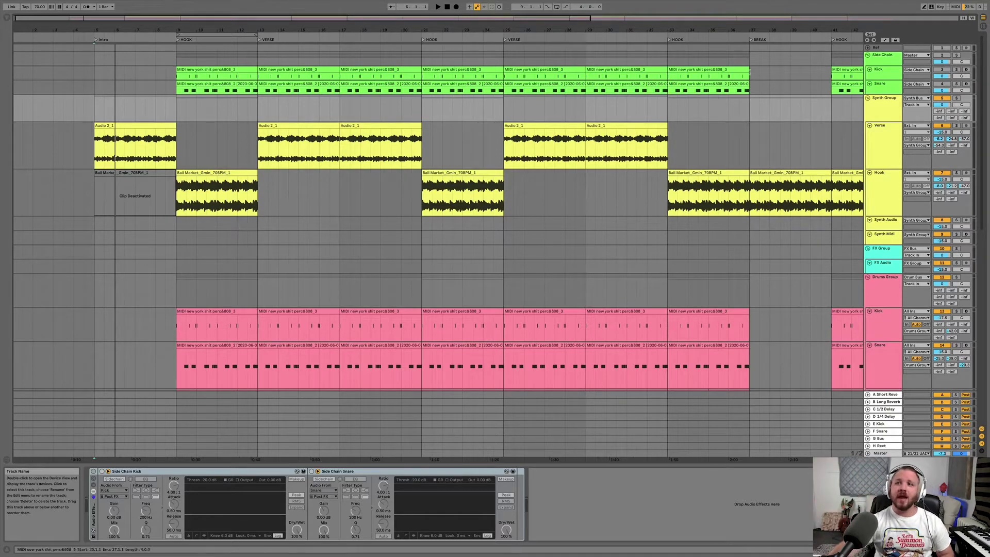
Step: Group the tracks from STEMS through FX MIX and PRE MIX into a new 25 Group
scroll(789, 110, down, 12)
scroll(789, 110, down, 2)
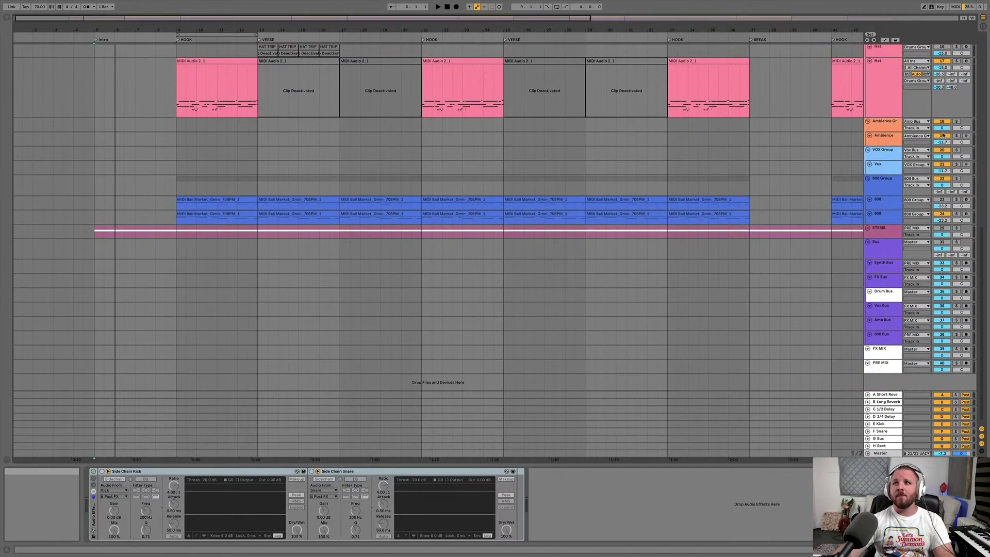
click(879, 228)
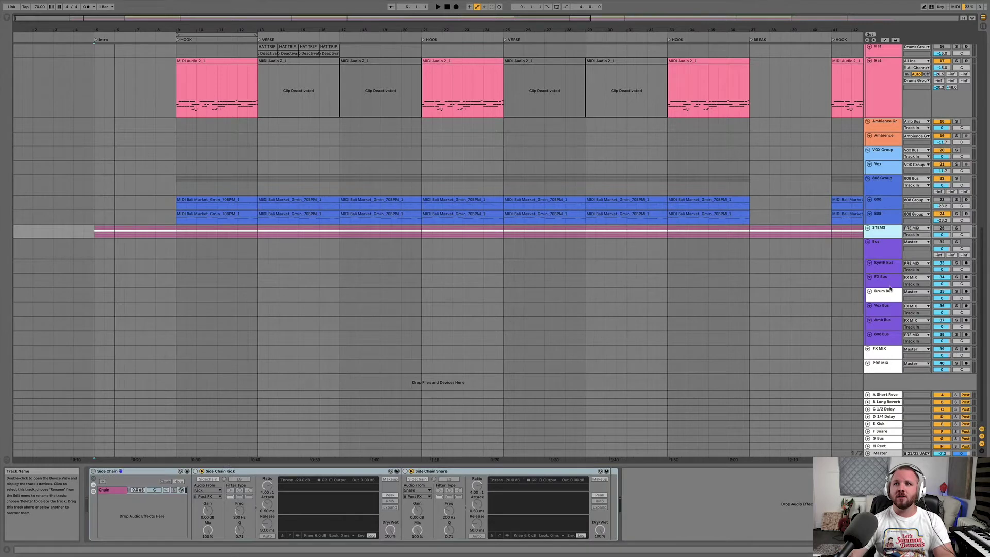
click(881, 351)
click(886, 367)
right_click(888, 234)
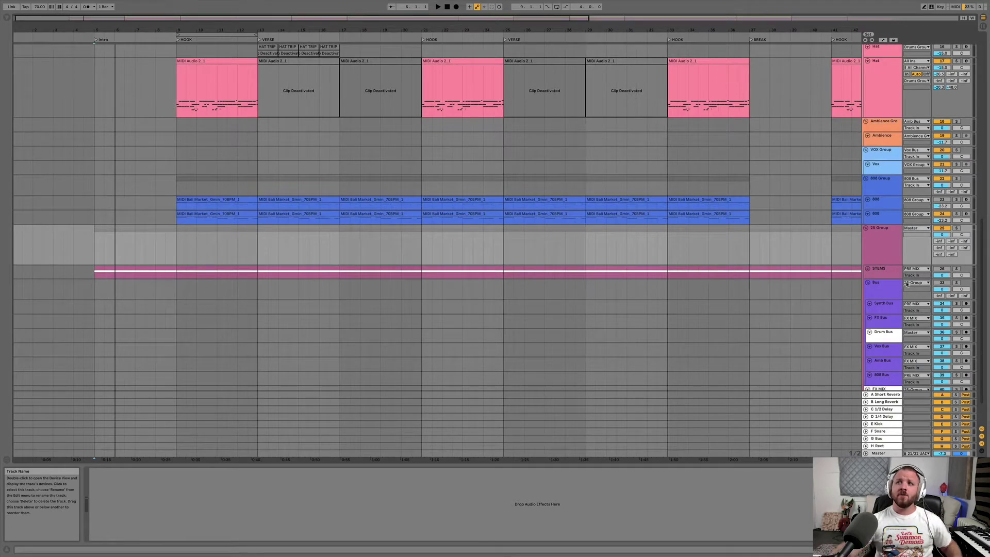
Step: Fold the 25 Group closed to hide its tracks
scroll(907, 285, up, 1)
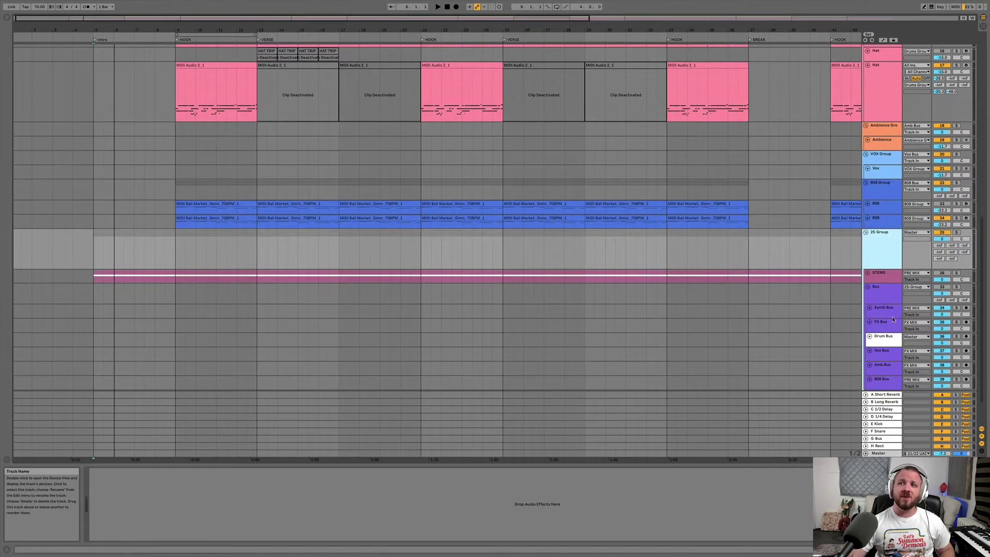
click(866, 233)
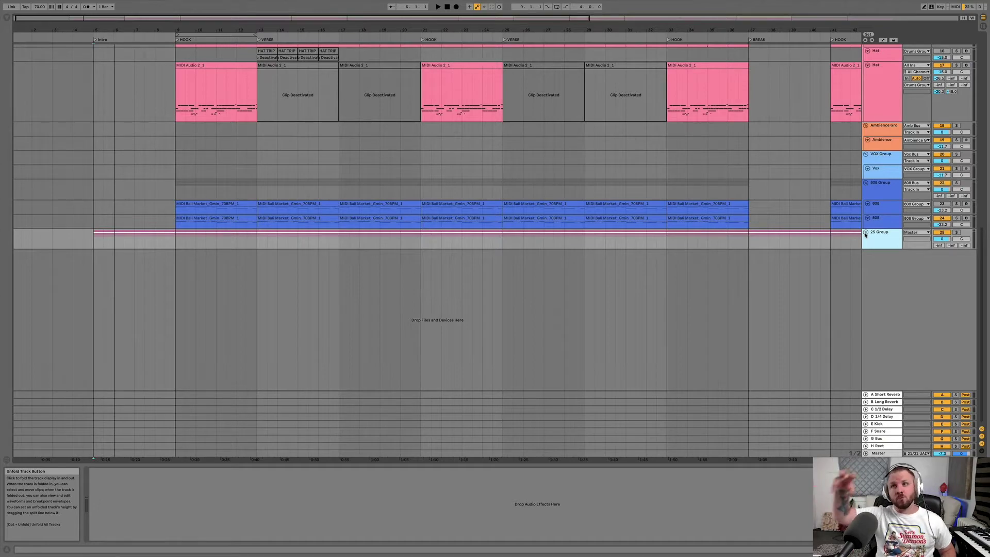
scroll(866, 233, up, 10)
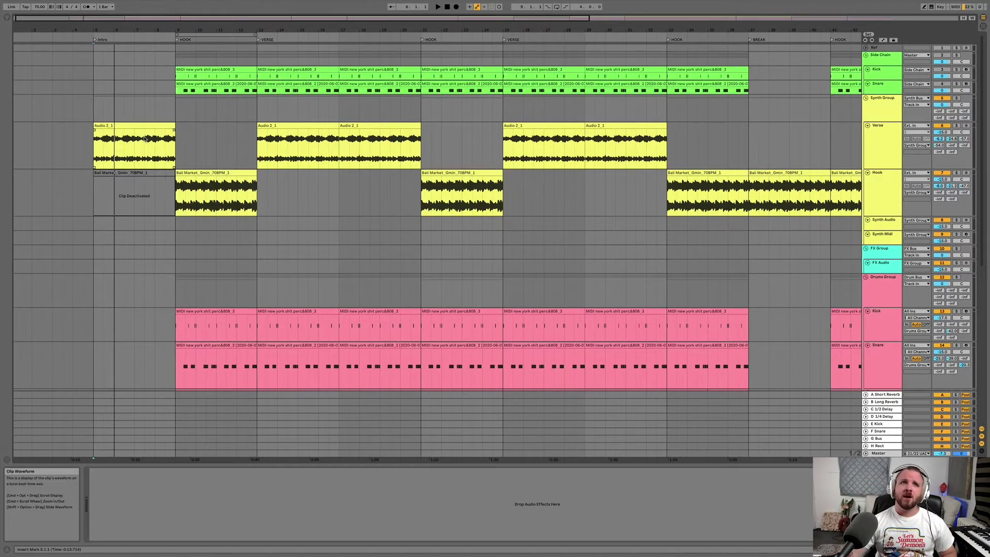
click(131, 126)
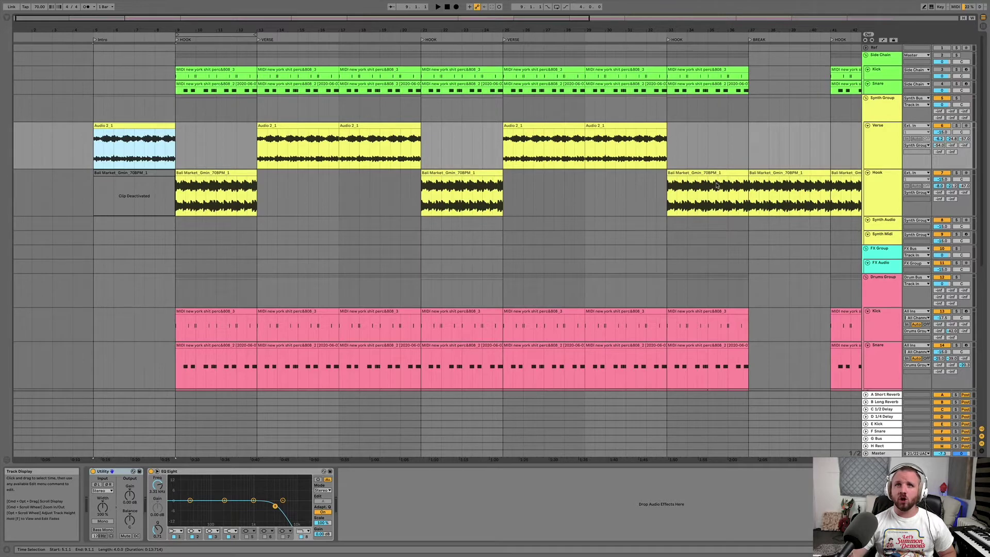
click(878, 59)
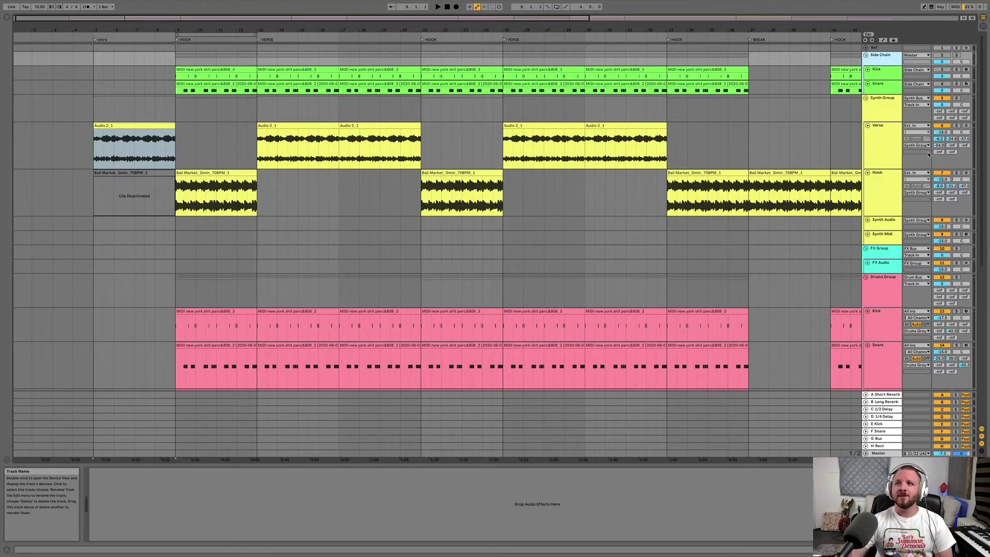
scroll(860, 271, down, 3)
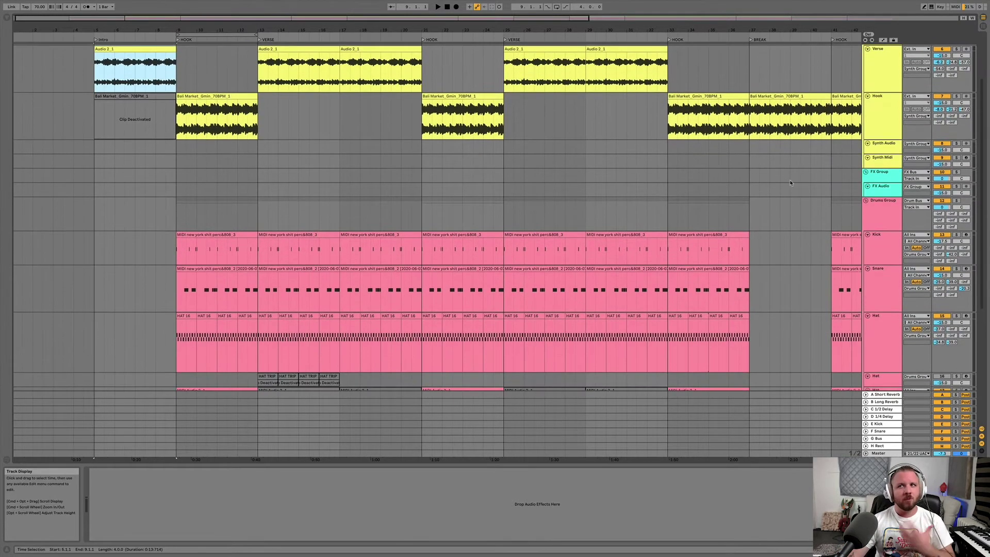
click(889, 174)
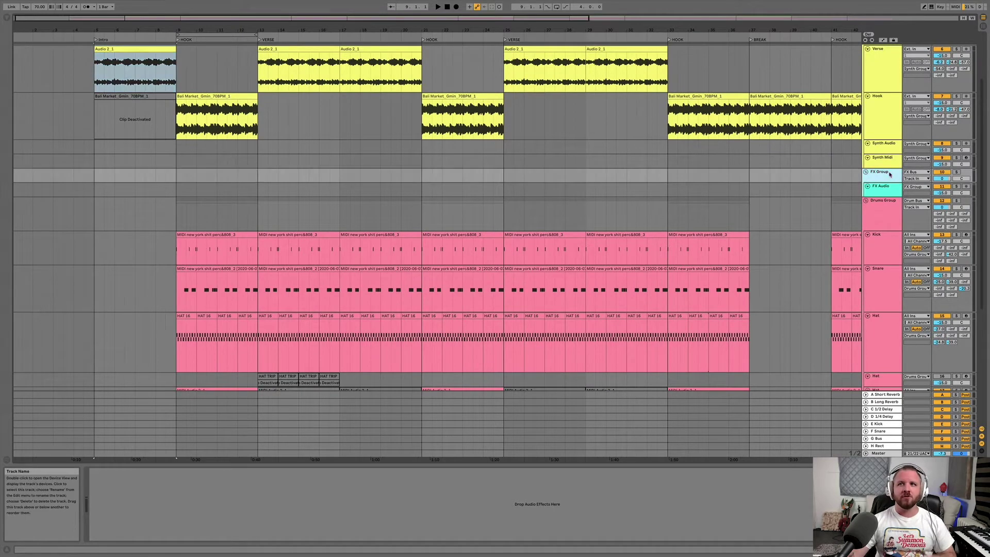
click(885, 212)
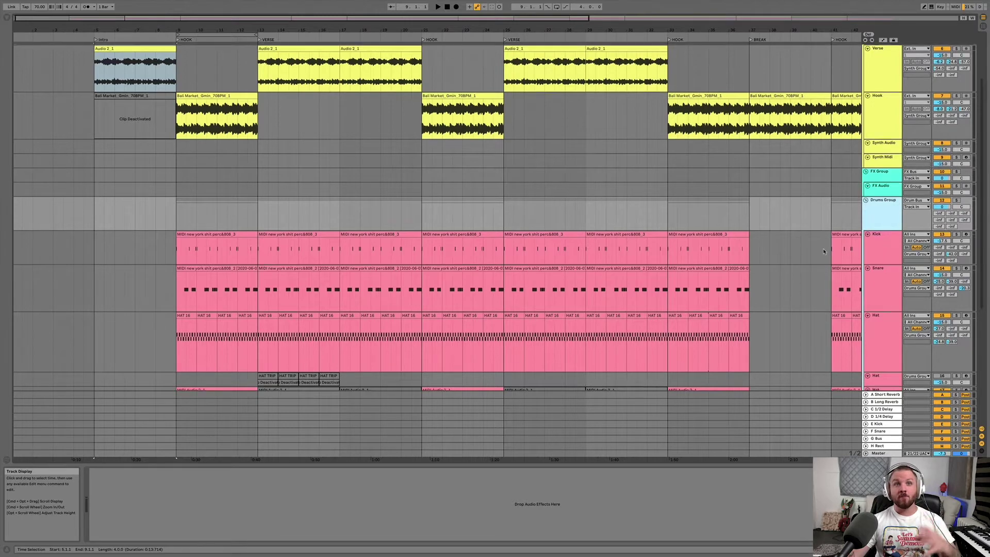
scroll(831, 239, down, 3)
scroll(831, 239, down, 1)
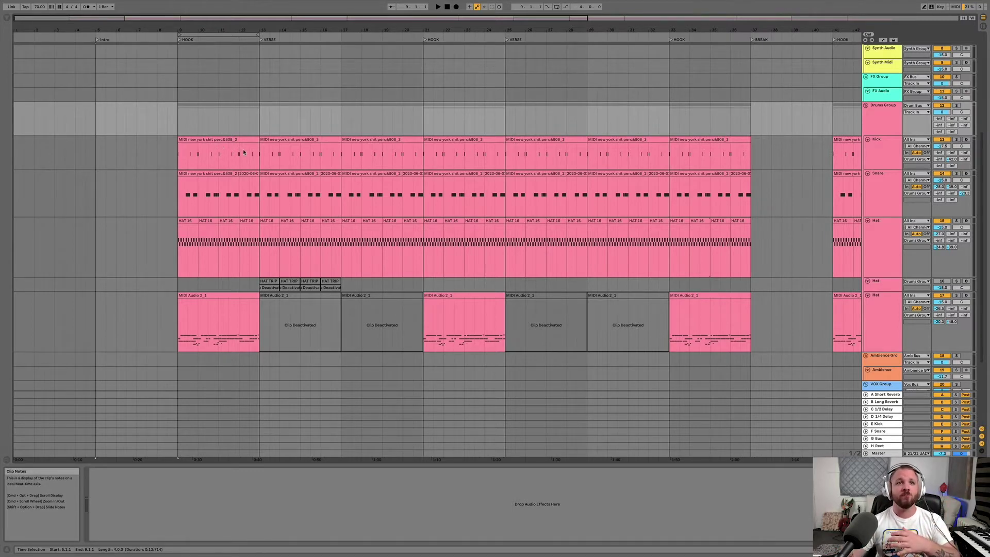
Step: Select the second 808 track to show its 808 sampler, Utility, FF Pro-MB and EQ Eight
scroll(243, 153, up, 5)
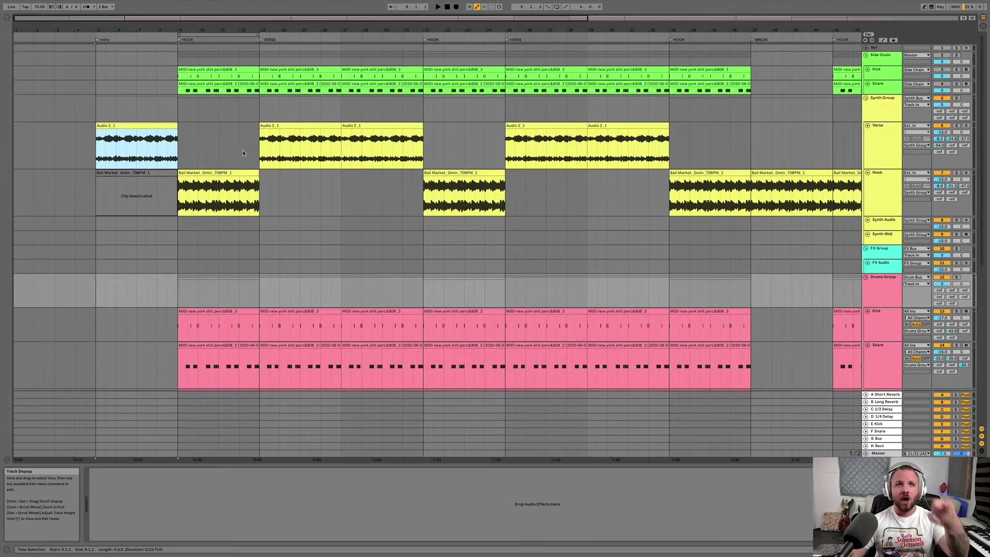
scroll(243, 153, right, 3)
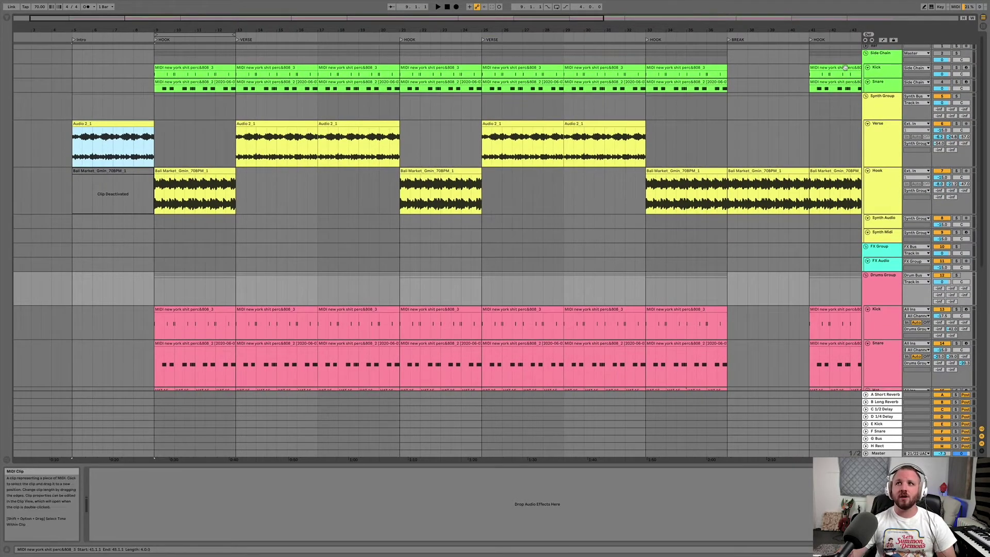
scroll(581, 247, down, 5)
scroll(581, 248, left, 1)
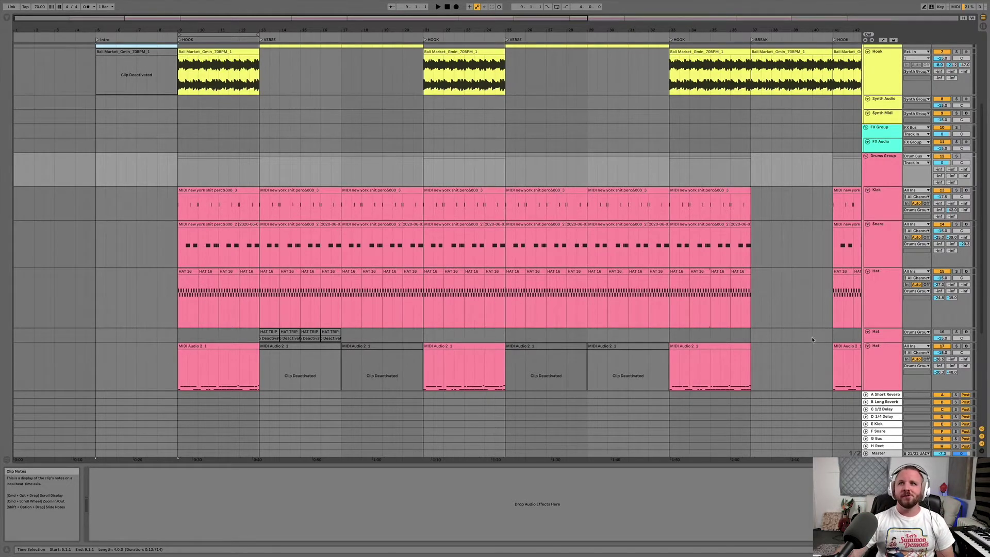
scroll(894, 268, down, 7)
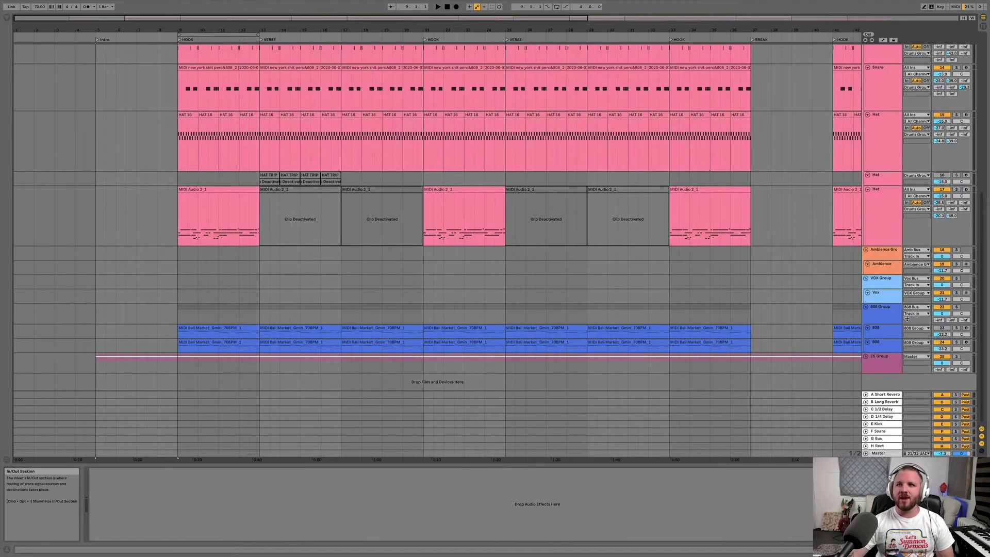
click(879, 345)
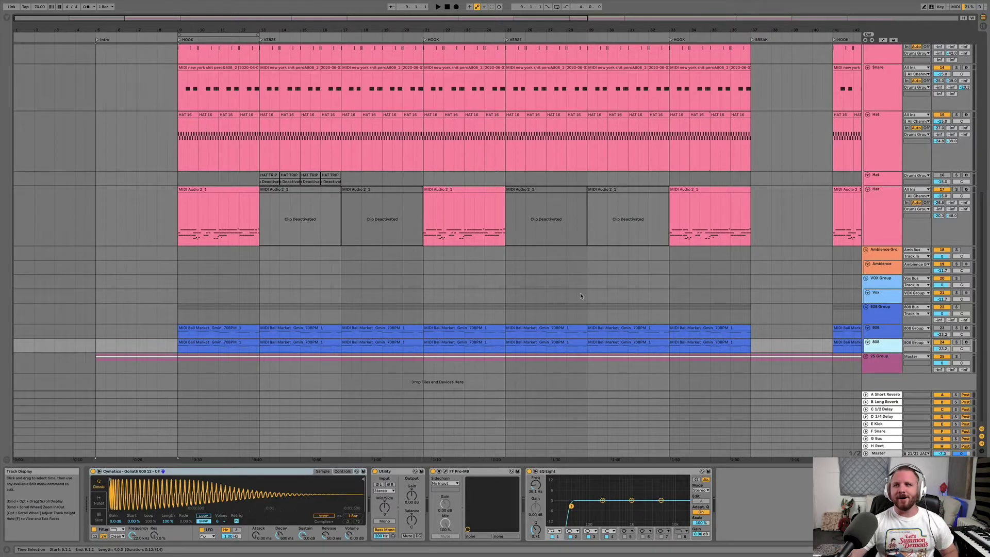
scroll(581, 295, up, 1)
scroll(580, 296, up, 1)
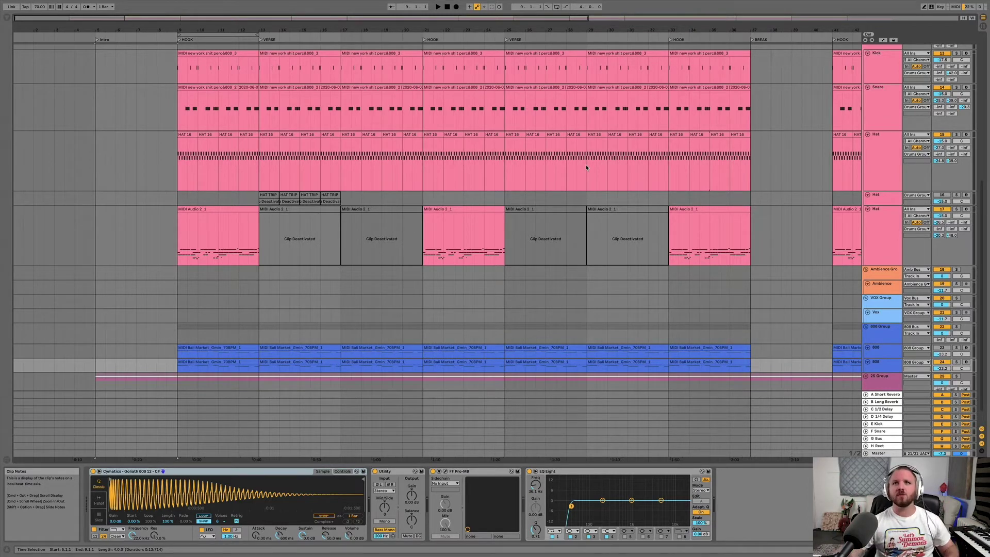
scroll(766, 336, down, 2)
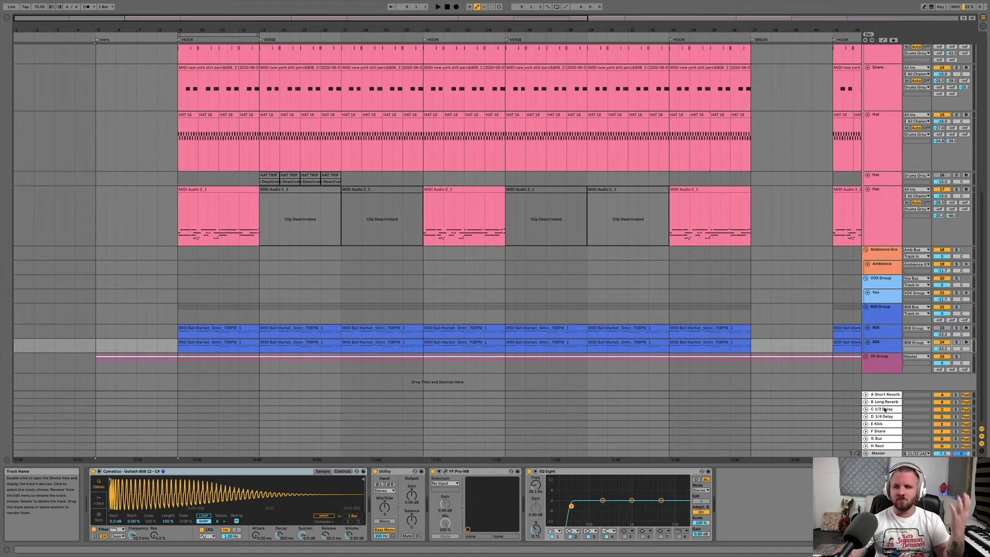
scroll(885, 409, up, 1)
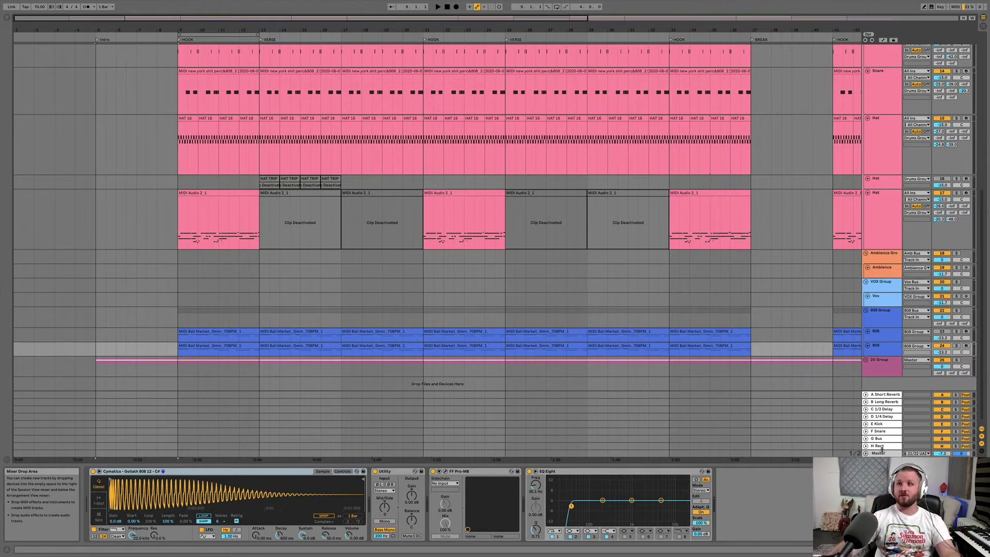
Step: Ungroup the tracks of the 25 Group
click(871, 320)
right_click(880, 366)
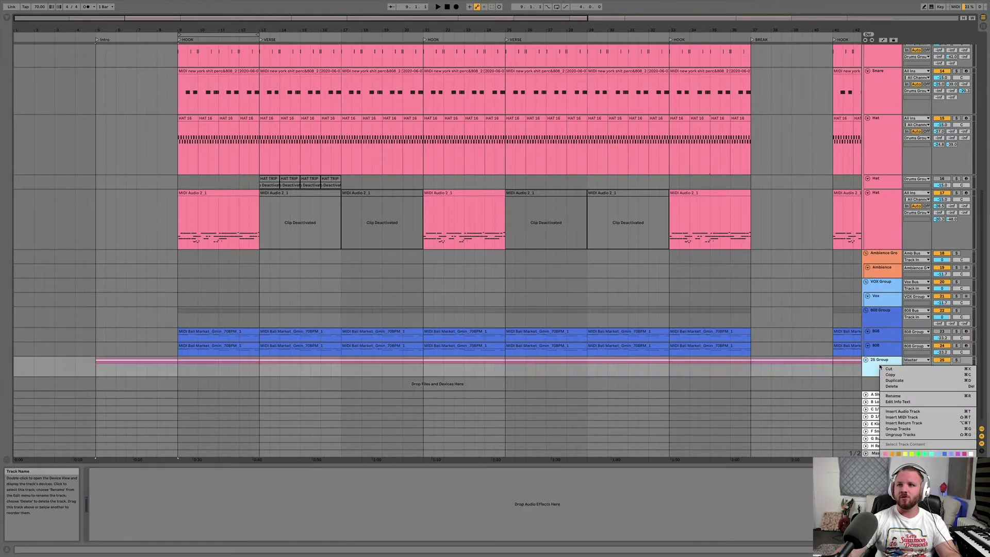
click(894, 436)
scroll(848, 80, down, 5)
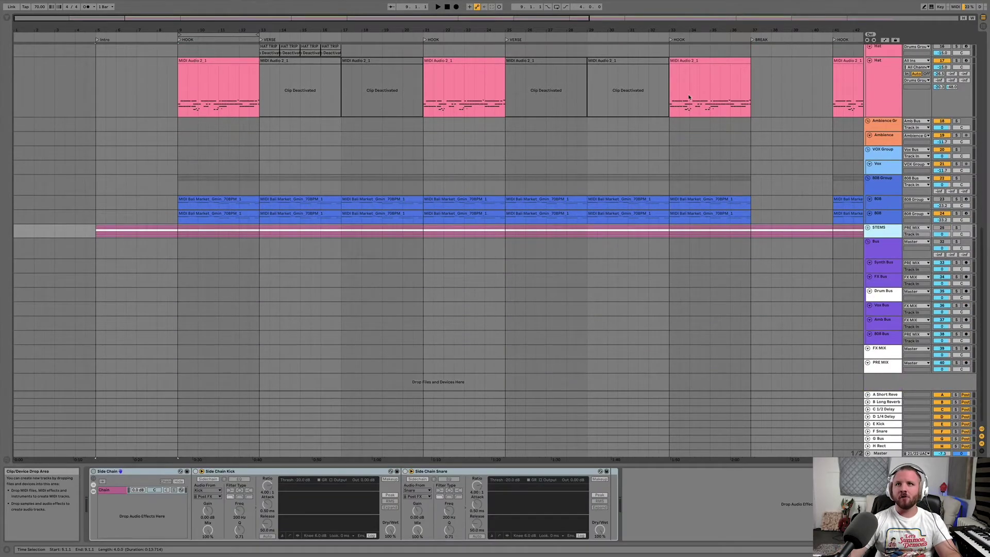
scroll(848, 80, up, 15)
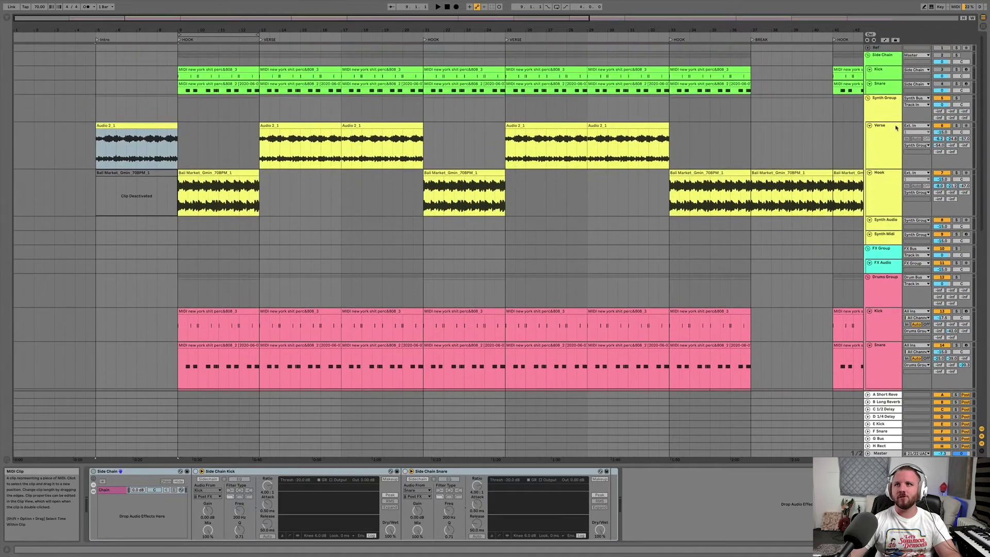
scroll(798, 204, down, 12)
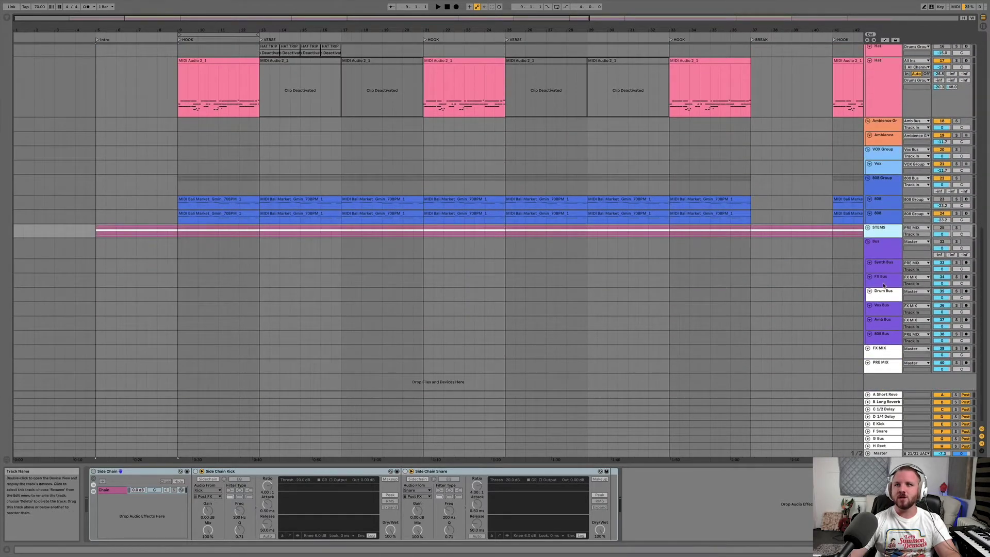
scroll(919, 151, up, 3)
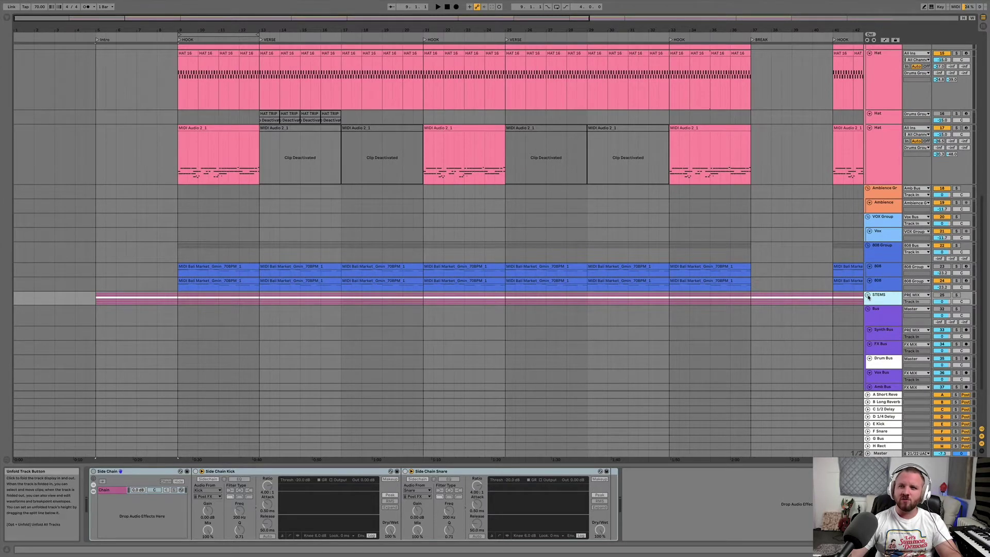
Step: Unfold the STEMS group and select the SYNTH stem to show its Utility device
key(Right)
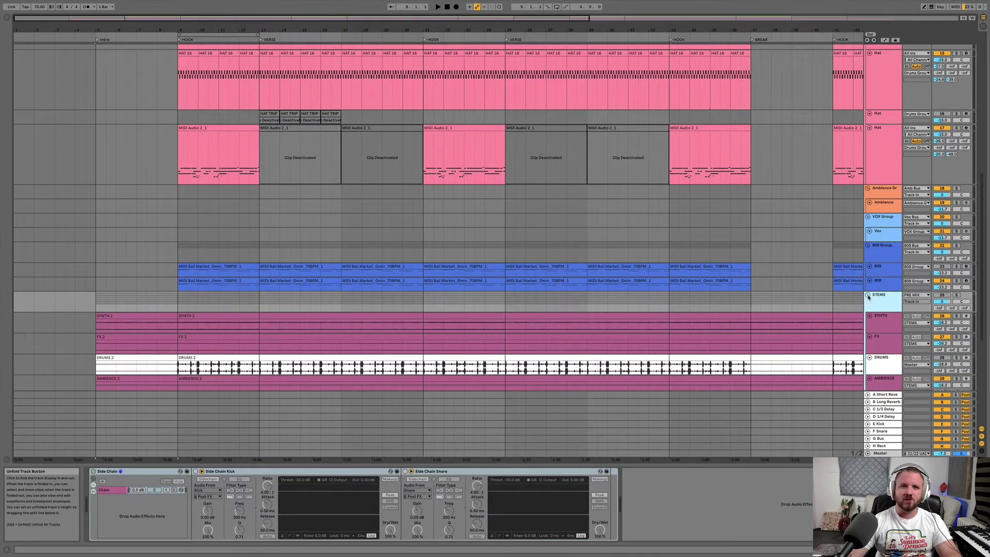
click(888, 318)
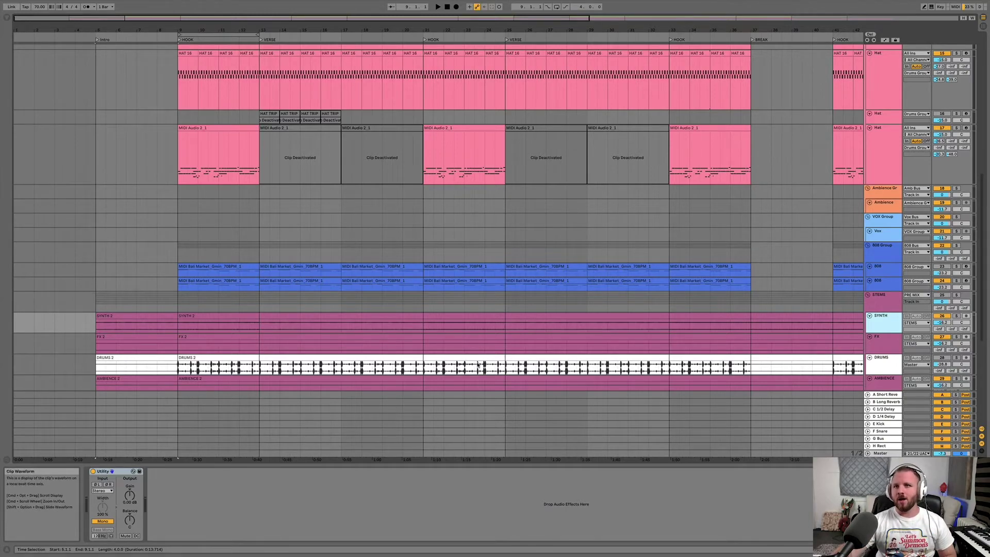
scroll(390, 411, down, 5)
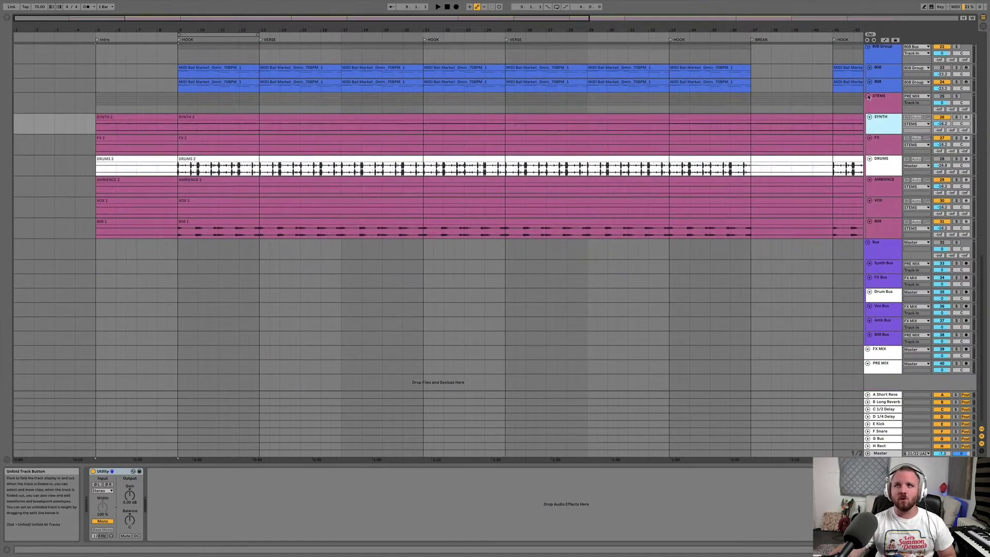
Step: Fold STEMS, select the Bus group, then Synth Bus to open its FF Pro-L 2 limiter
click(868, 96)
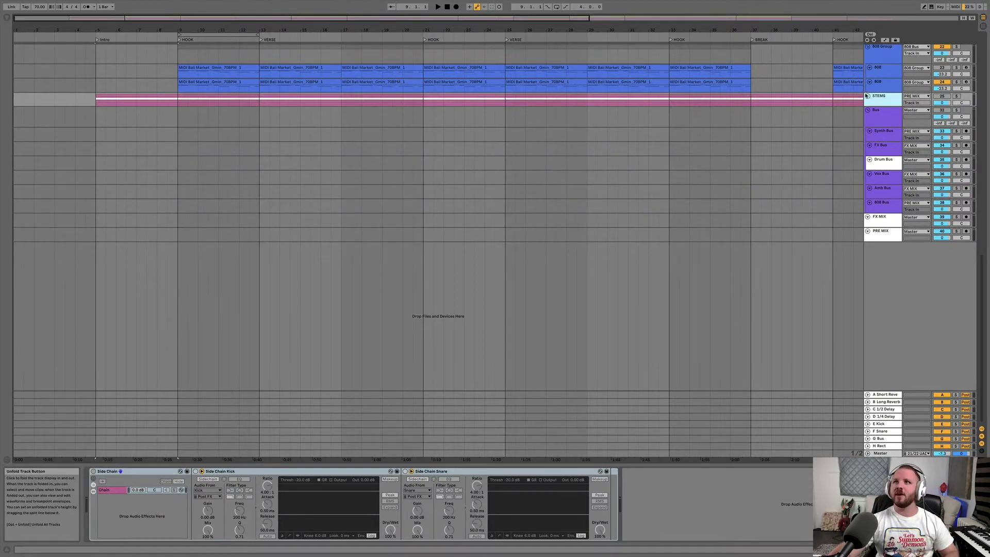
click(889, 112)
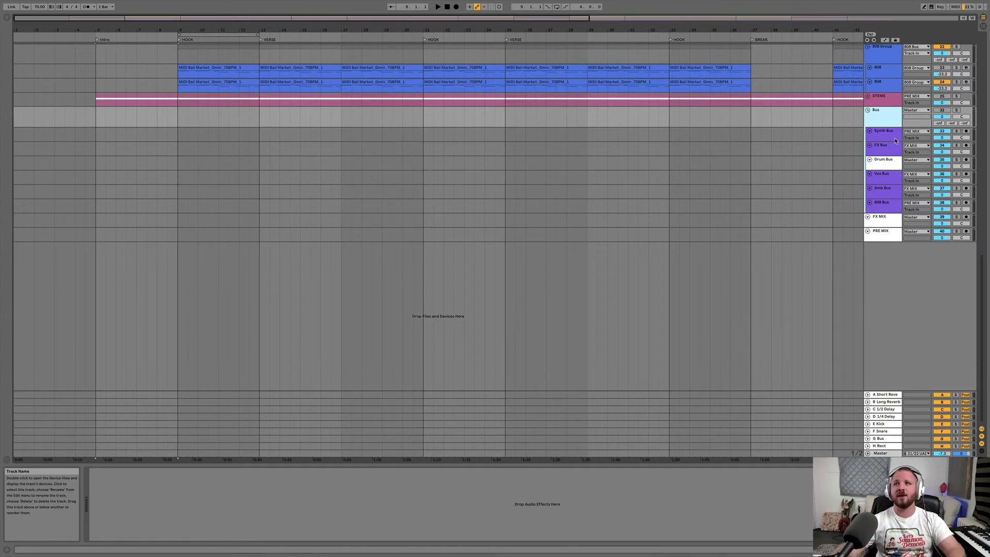
click(888, 136)
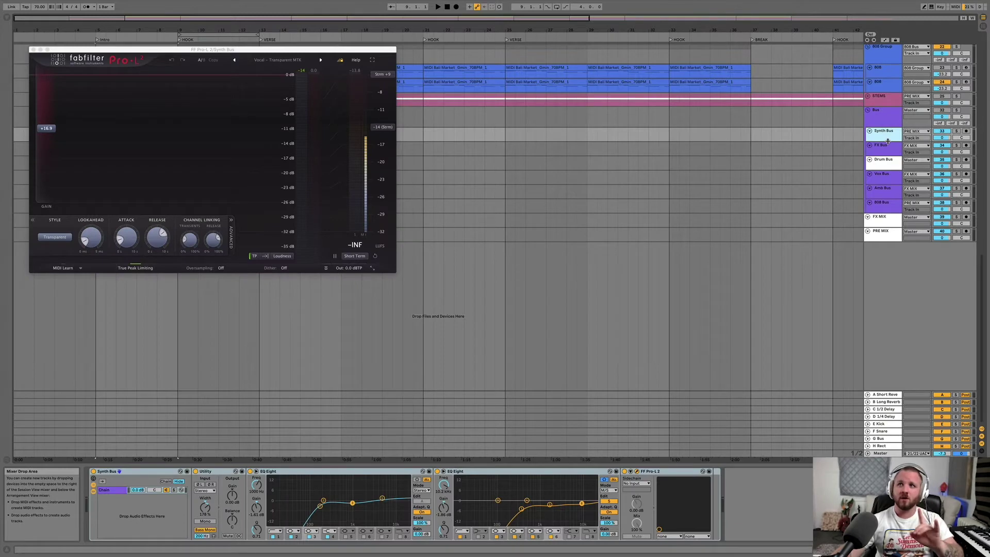
Step: Compare the Drum Bus and Synth Bus Pro-L settings, then bring up the PRE MIX chain
click(885, 161)
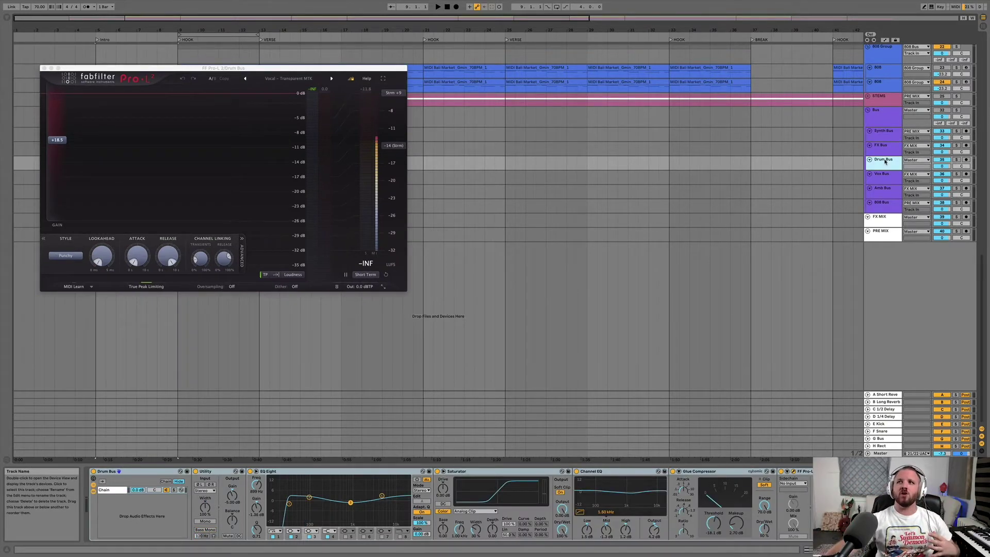
click(880, 136)
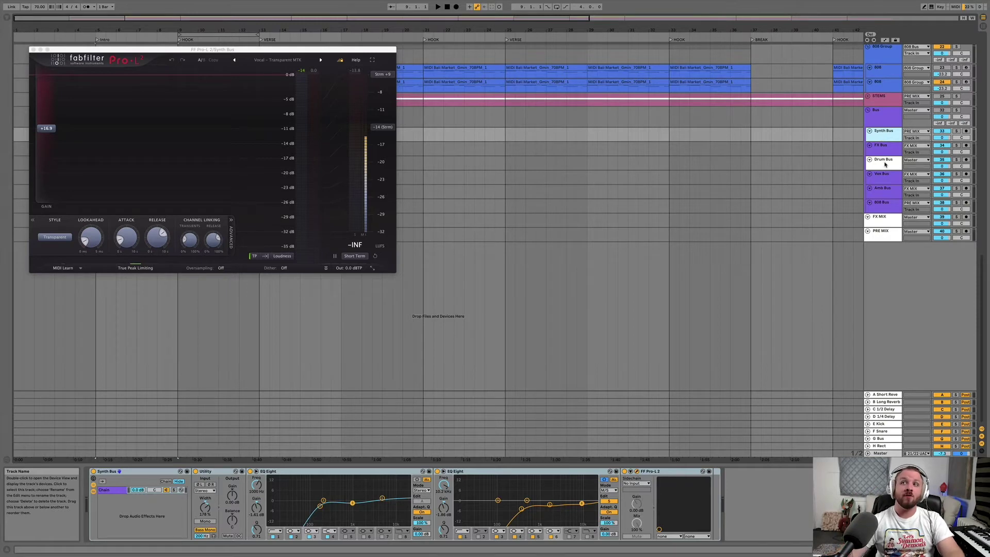
click(885, 163)
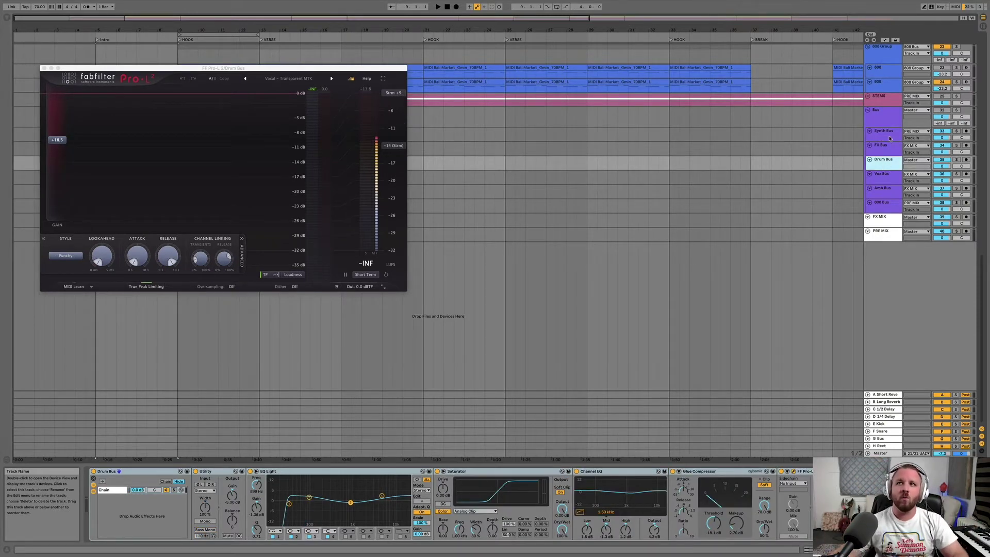
click(889, 139)
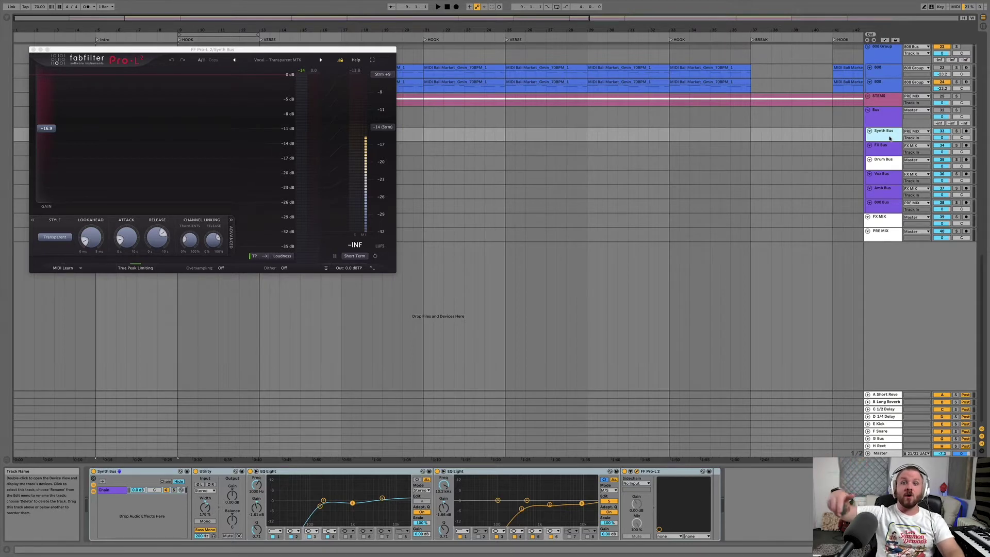
click(892, 240)
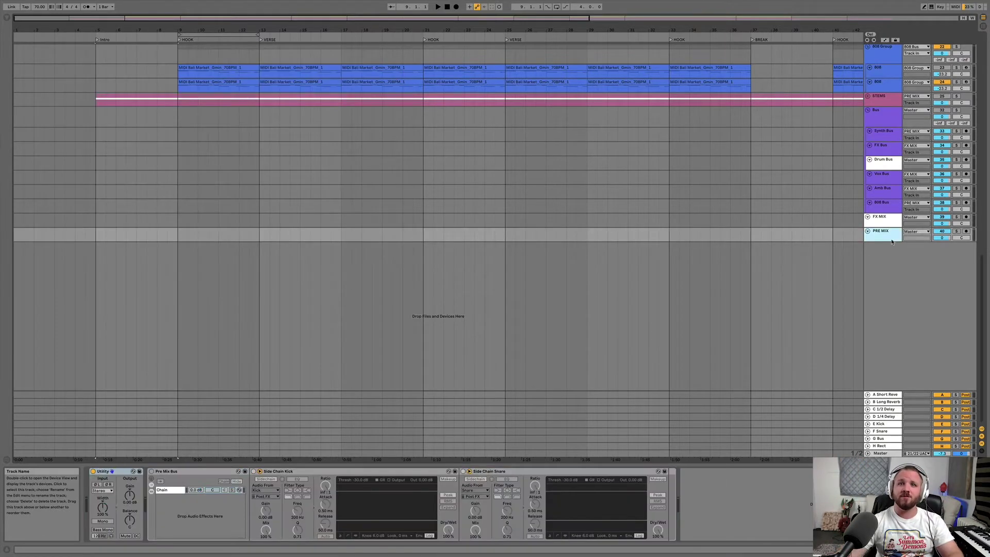
click(150, 472)
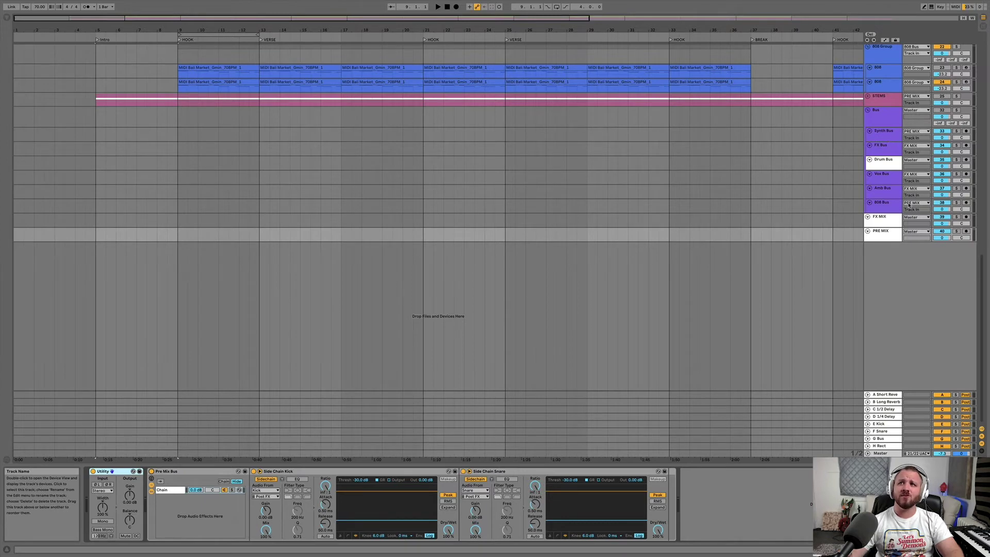
Step: Reselect PRE MIX, check the Drum Bus Pro-L, then show the Master chain's FF Pro-MB
click(876, 235)
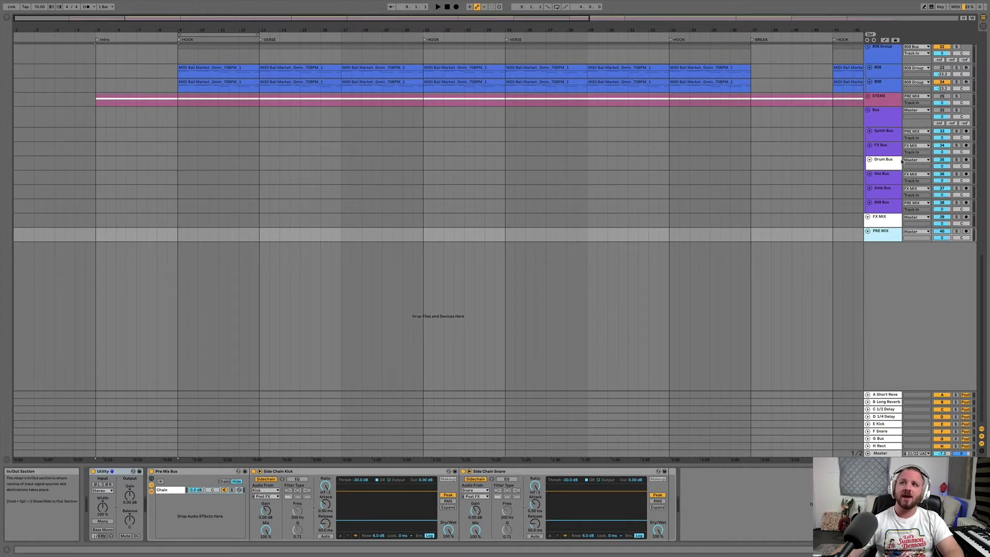
click(859, 167)
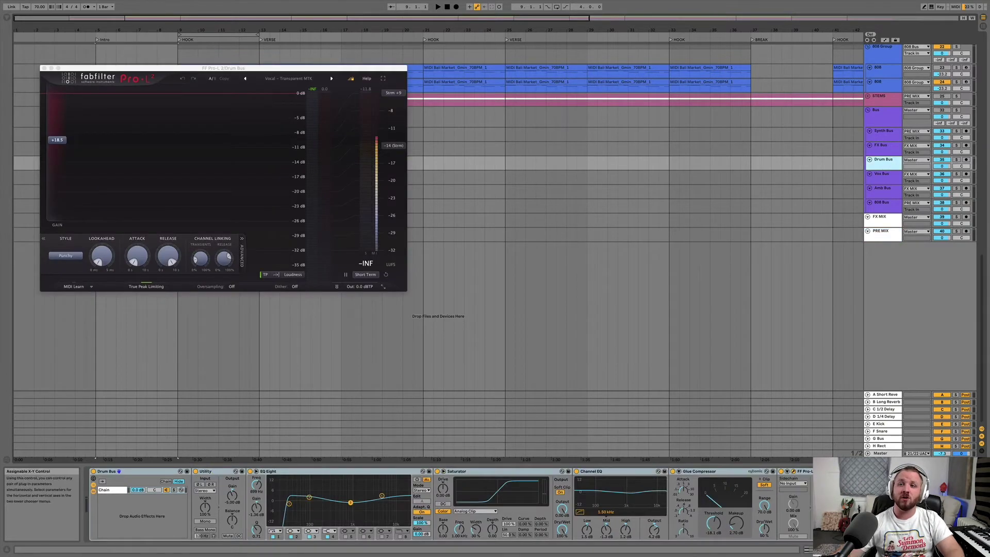
click(883, 454)
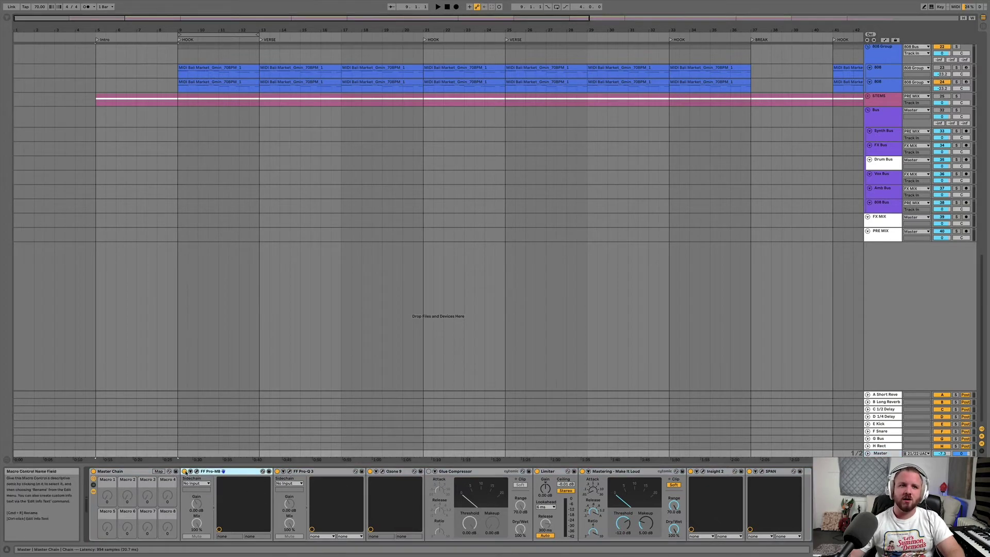
click(196, 471)
Step: Open the master's FF Pro-MB and Pro-Q 3 windows and select the Mastering - Make It Loud device
click(197, 471)
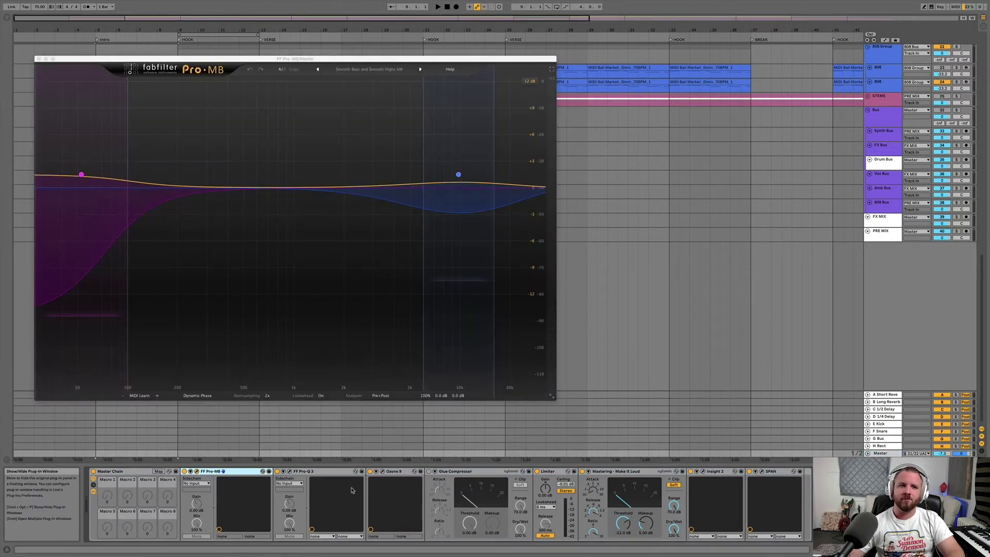
click(289, 471)
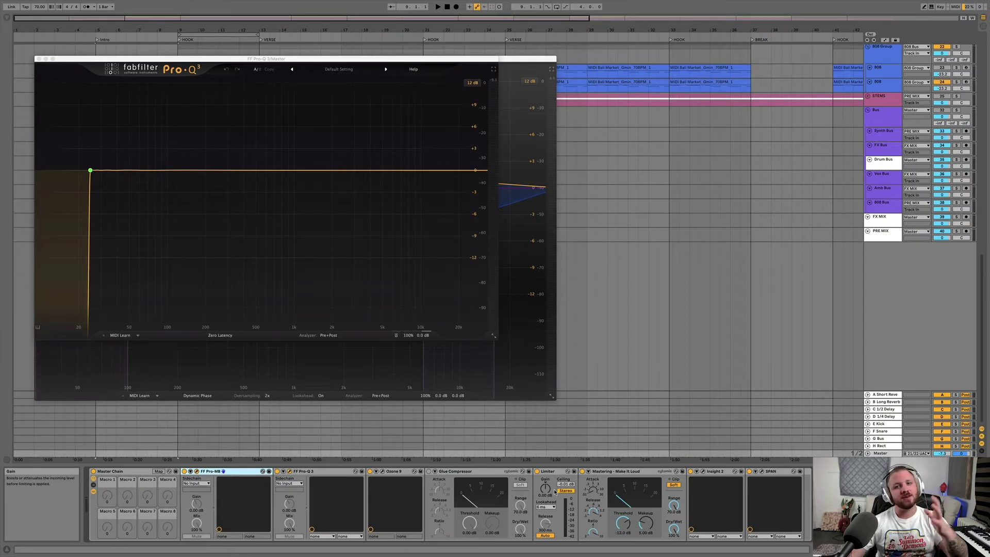
click(616, 476)
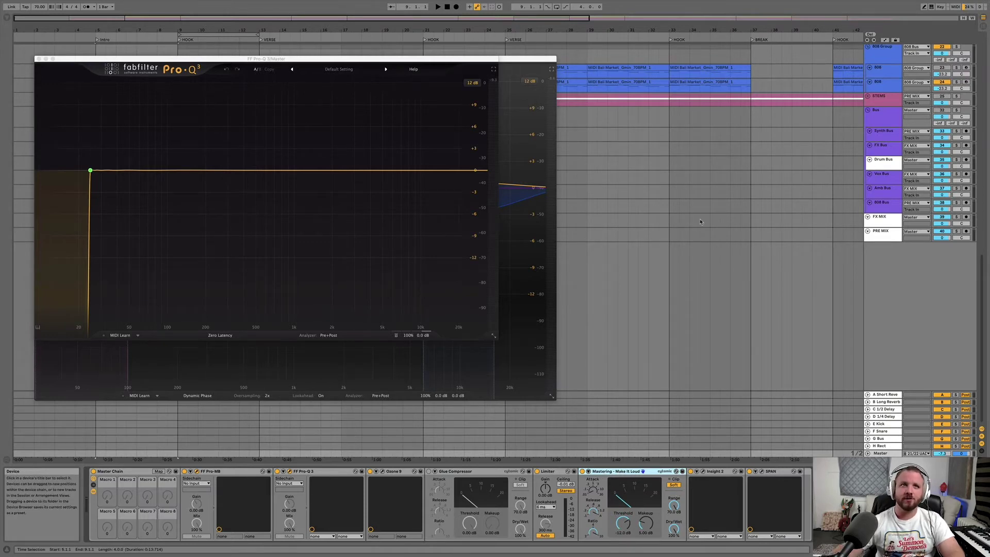
Step: Close the Pro-Q 3 and Pro-MB windows and bring up the D 1/4 Delay return's chain
mouse_move(89, 105)
click(39, 59)
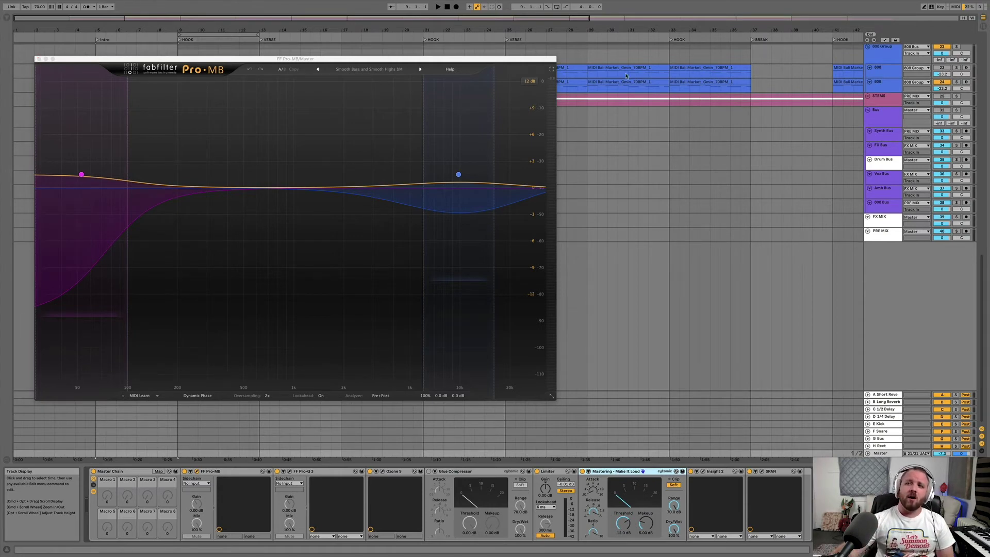
click(883, 416)
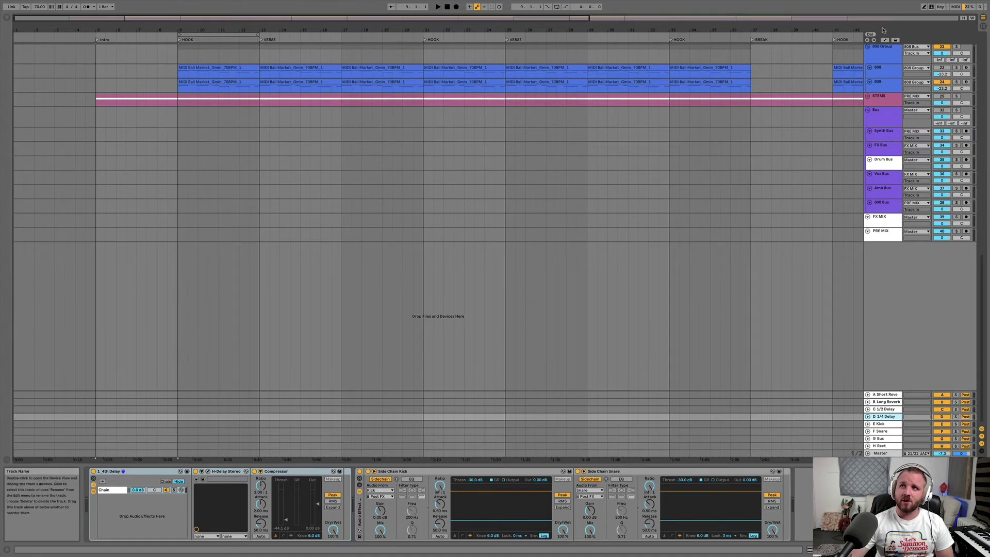
Step: Select the A Short Reverb and B Long Reverb returns to compare their reverb, EQ and sidechain chains
scroll(894, 153, up, 3)
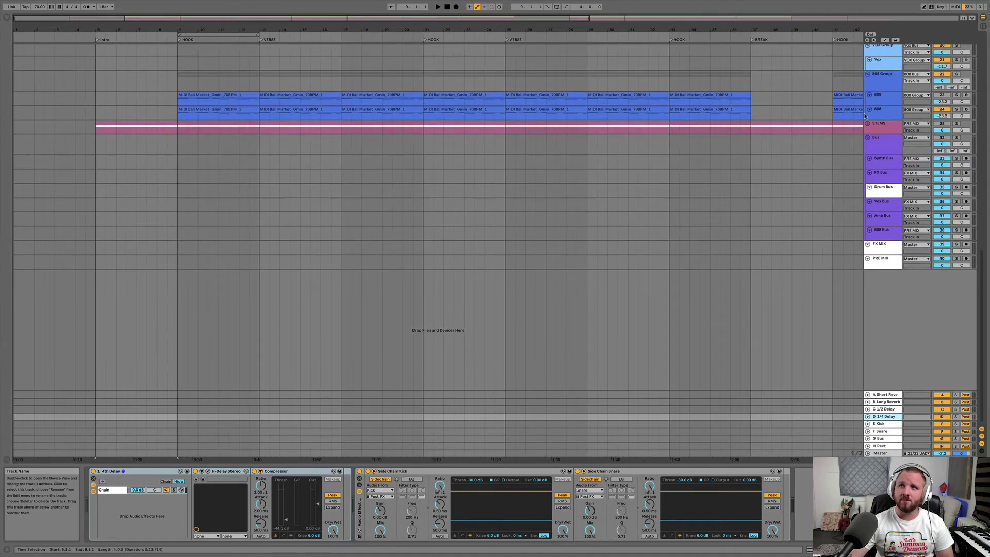
scroll(866, 116, up, 5)
scroll(682, 393, down, 8)
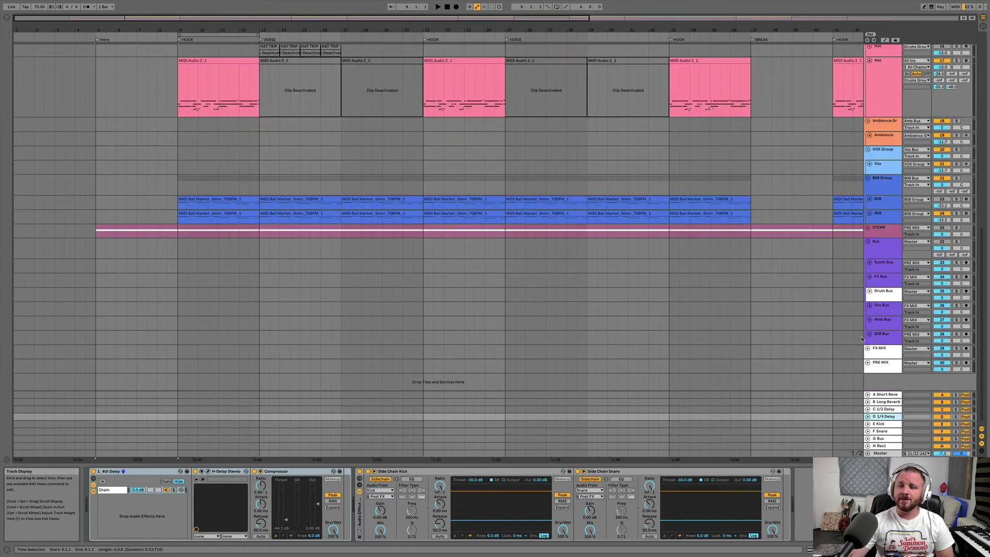
click(884, 395)
click(884, 402)
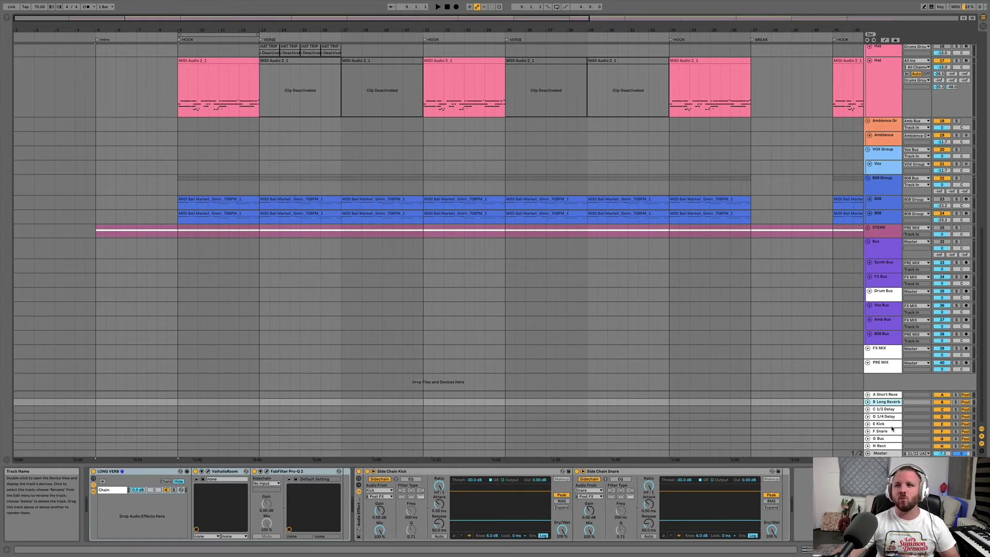
click(884, 395)
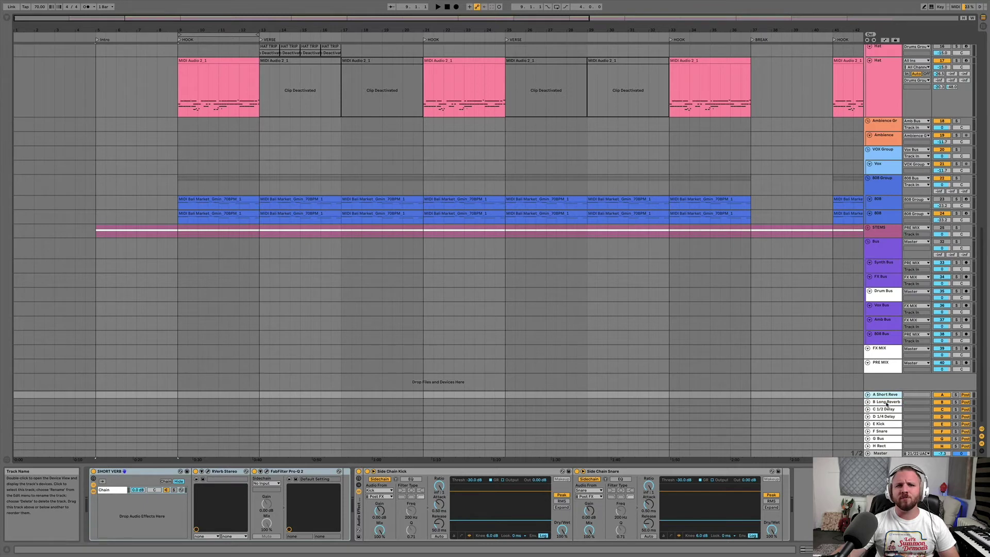
Step: Step through the returns from B Long Reverb to H Rect, ending on the Master's Pro-MB
click(886, 402)
click(885, 410)
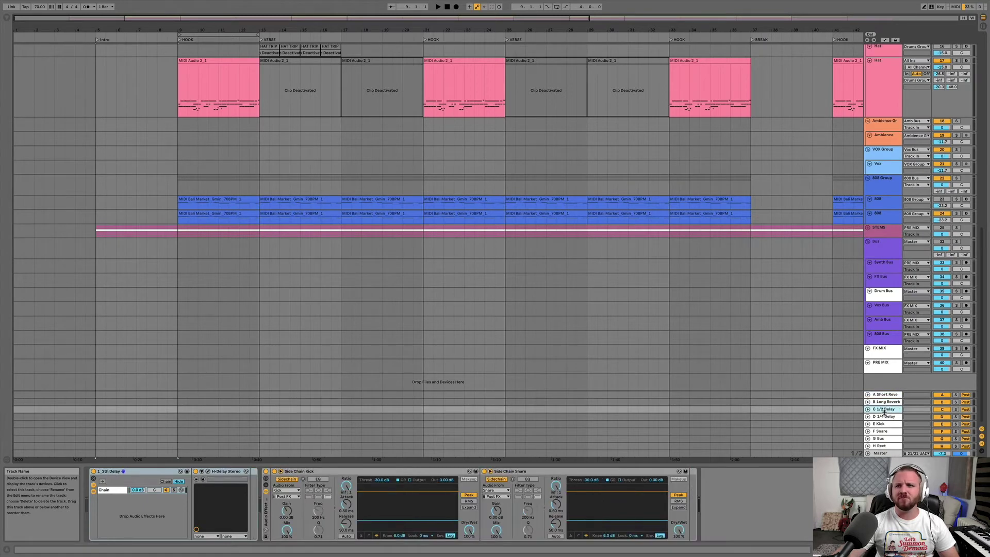
click(884, 416)
click(884, 424)
click(882, 431)
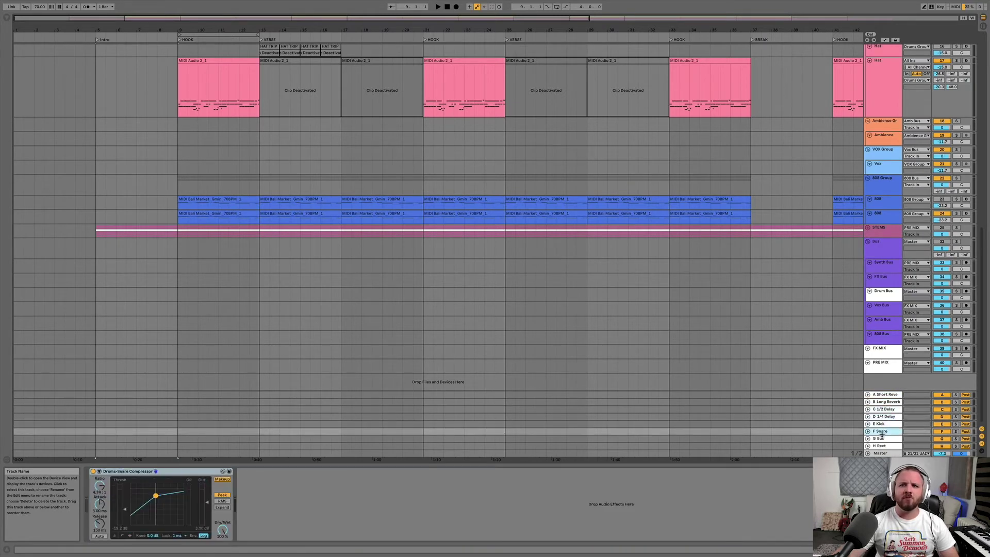
click(882, 438)
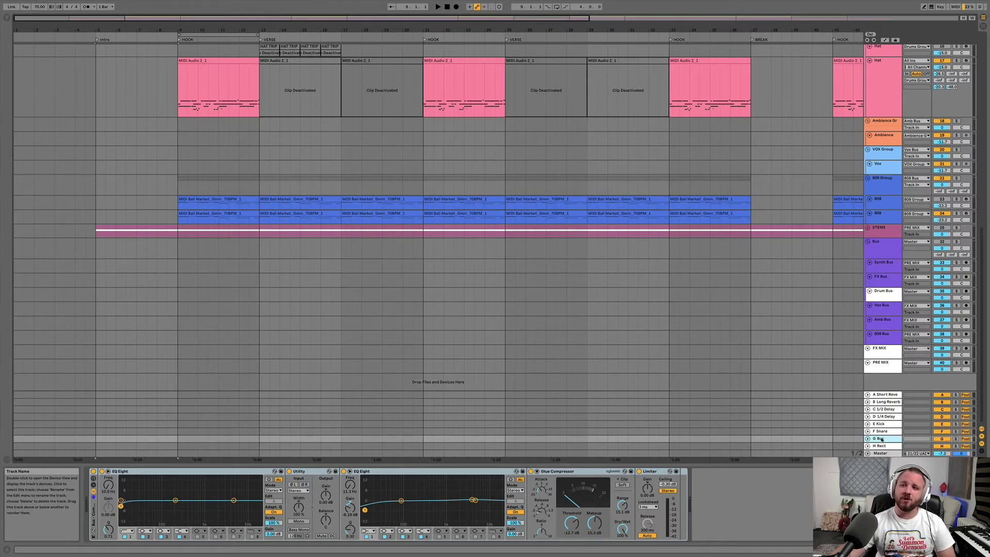
click(880, 445)
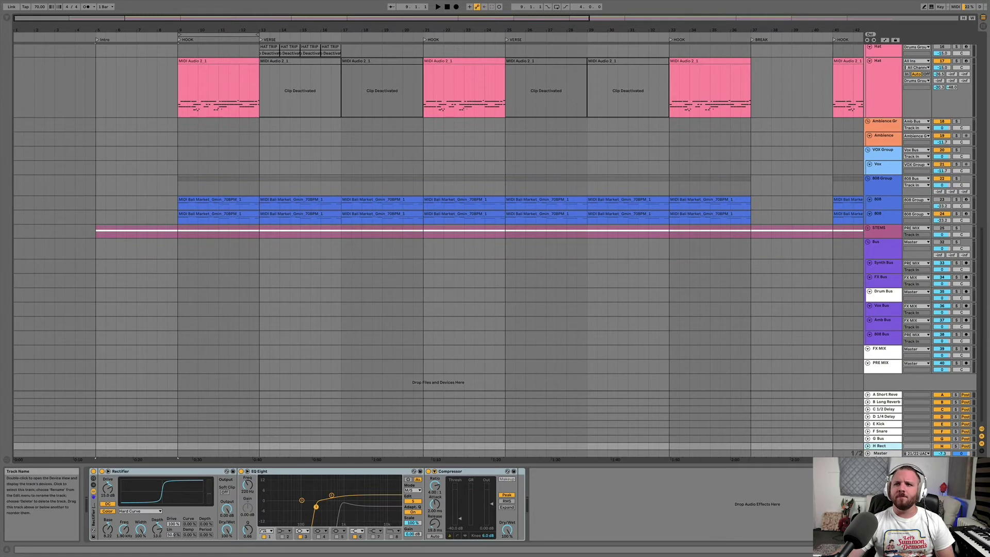
click(881, 453)
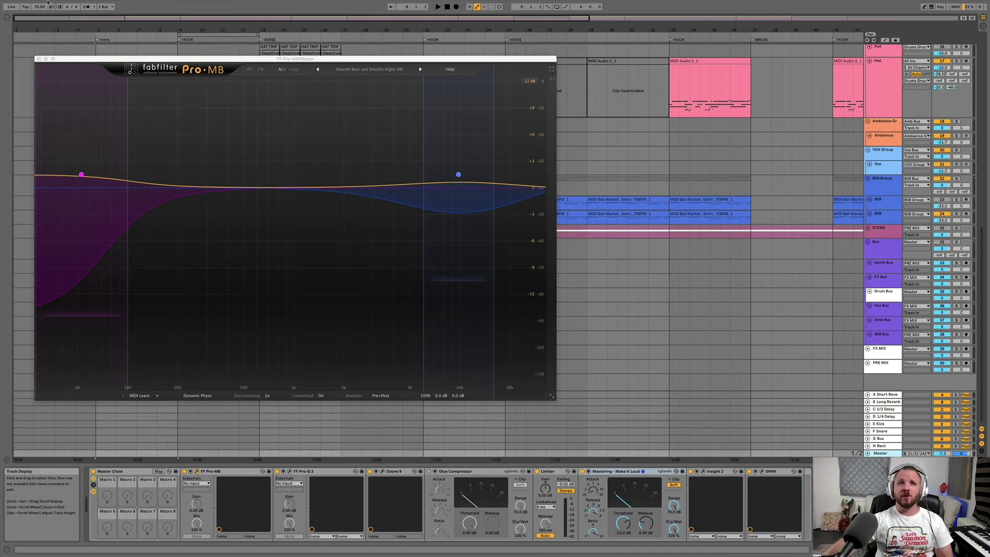
Step: Close Pro-MB and bring back the Synth Bus chain with its Pro-L 2 limiter on Transparent
click(39, 59)
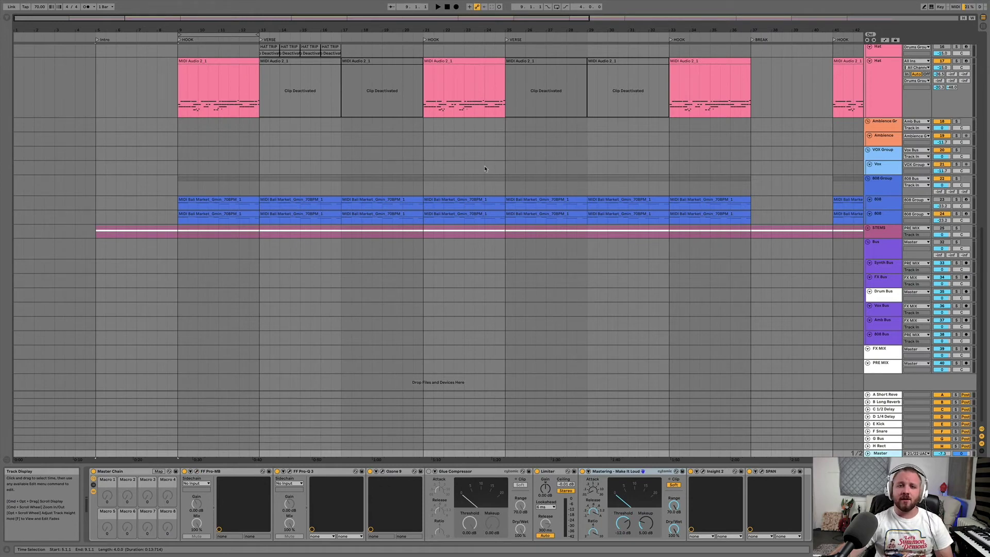
click(890, 265)
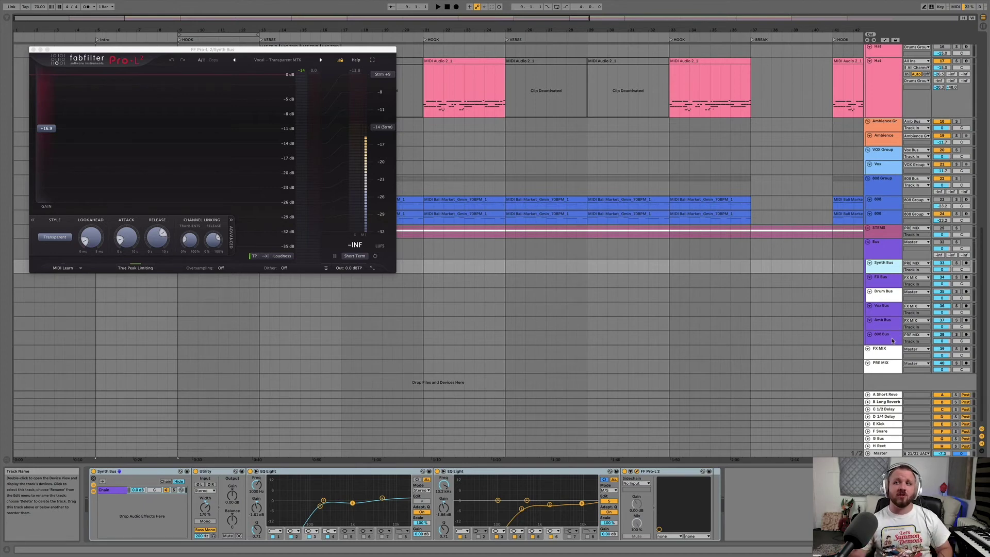
click(893, 341)
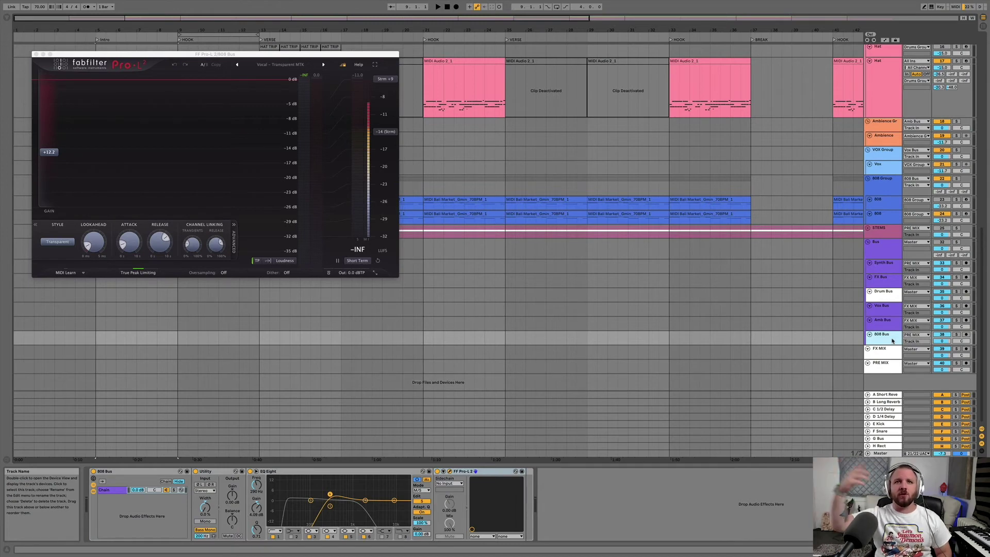
click(896, 266)
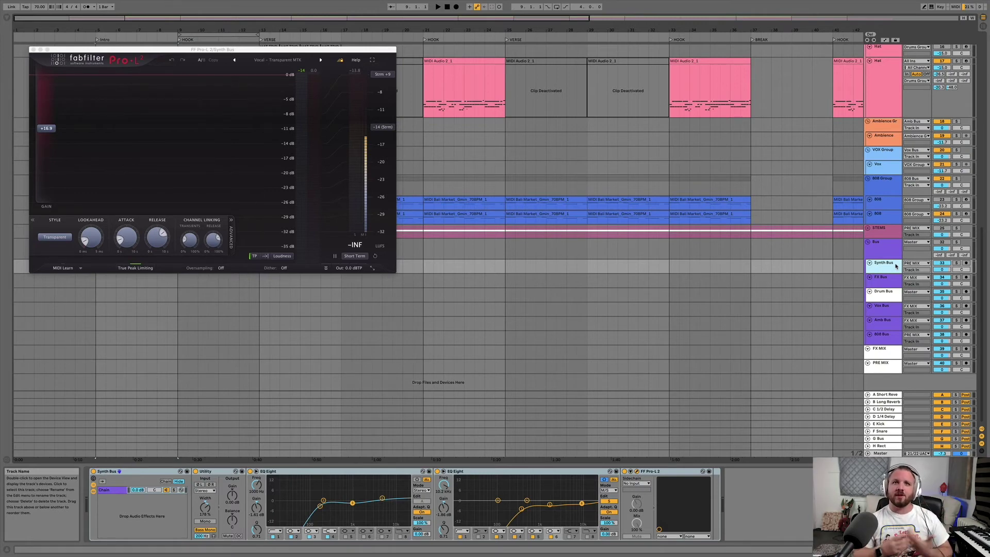
scroll(618, 207, up, 1)
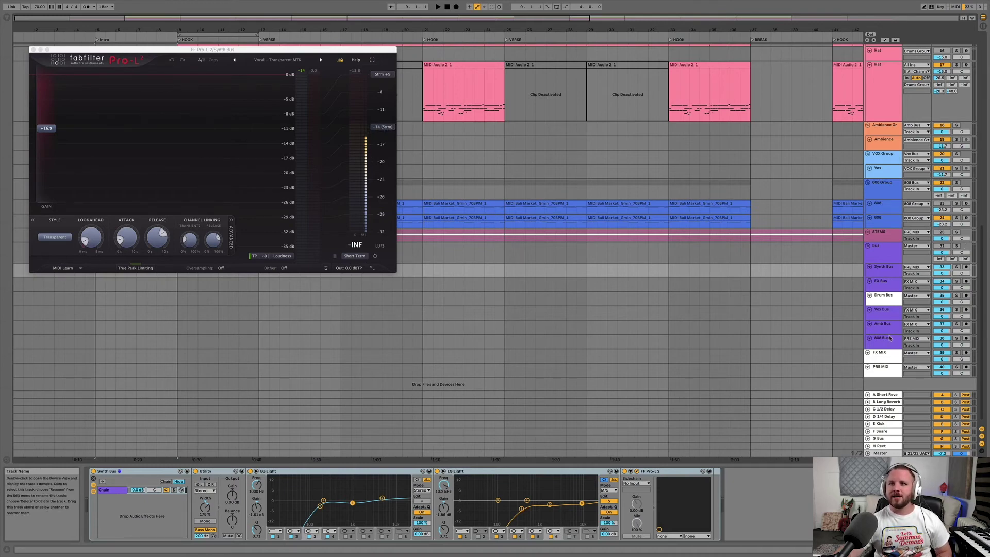
click(889, 341)
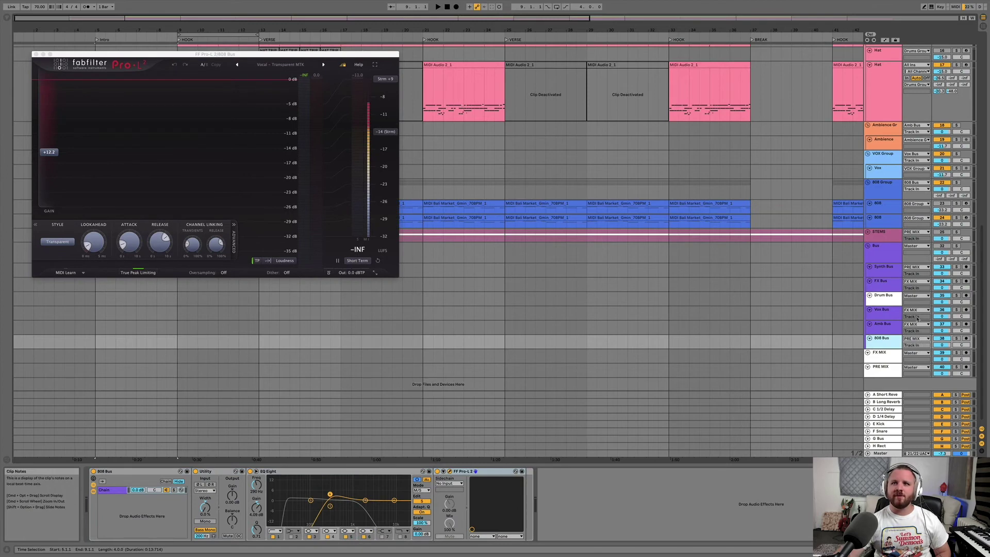
click(883, 295)
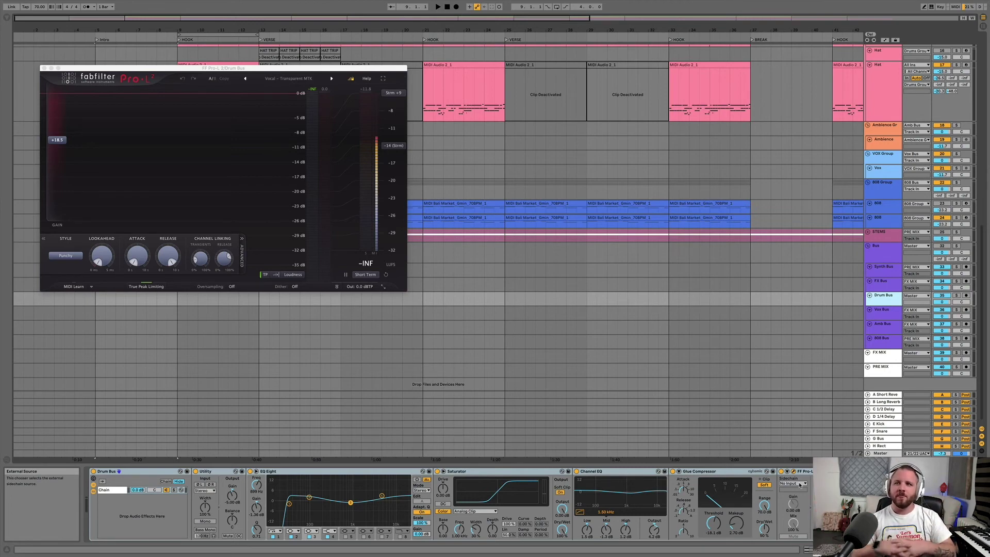
click(948, 267)
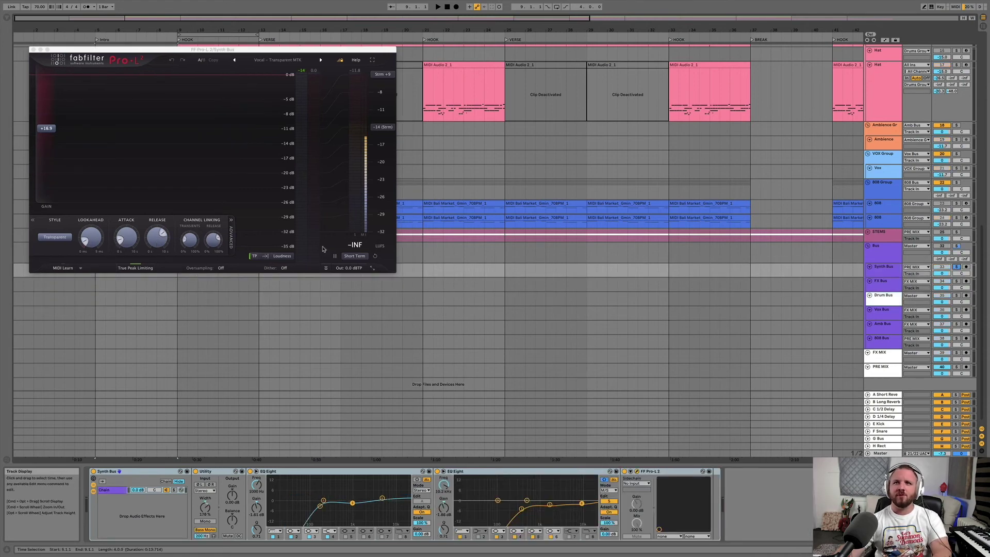
key(space)
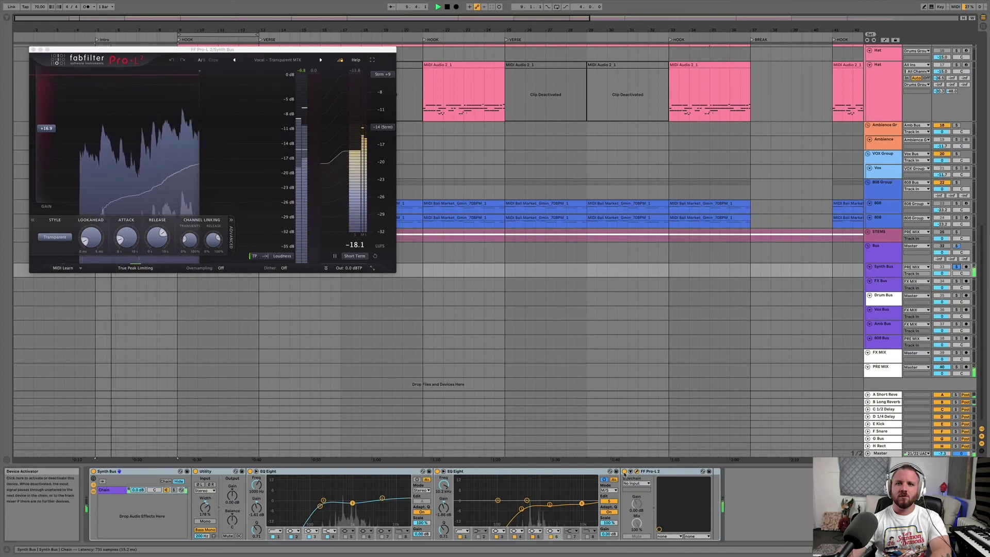
Step: A/B the Synth Bus Pro-L 2 limiter off and on with the 808 Bus soloed, leaving it bypassed
click(624, 471)
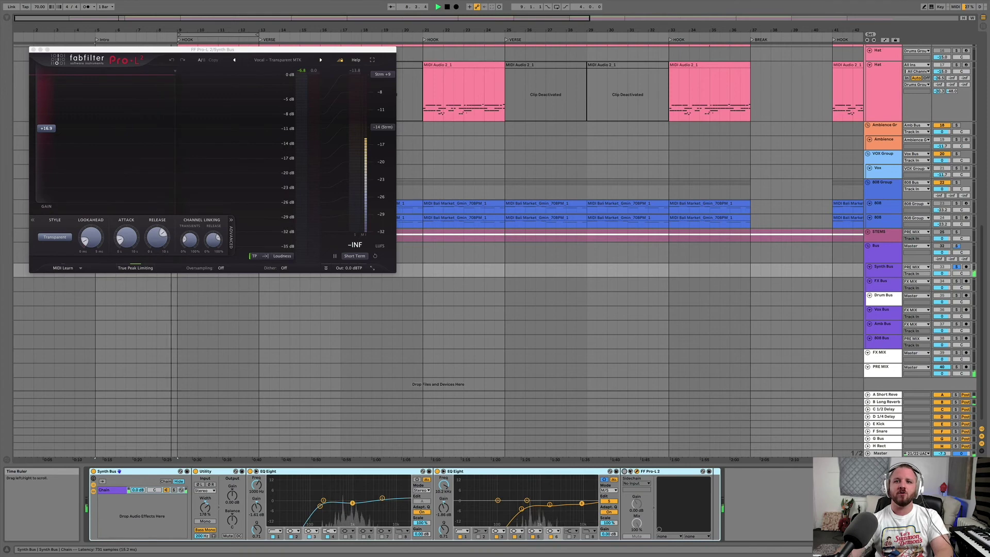
click(625, 471)
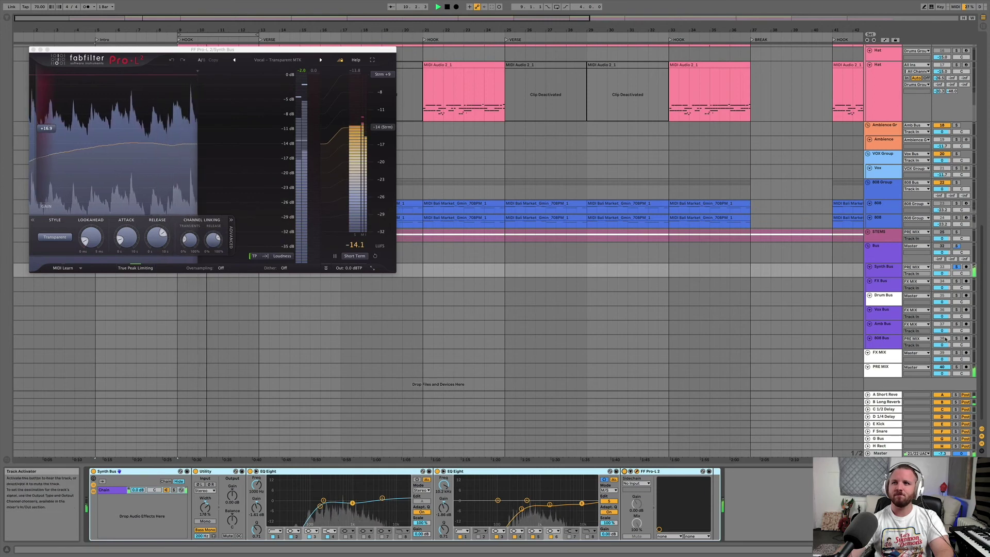
click(957, 338)
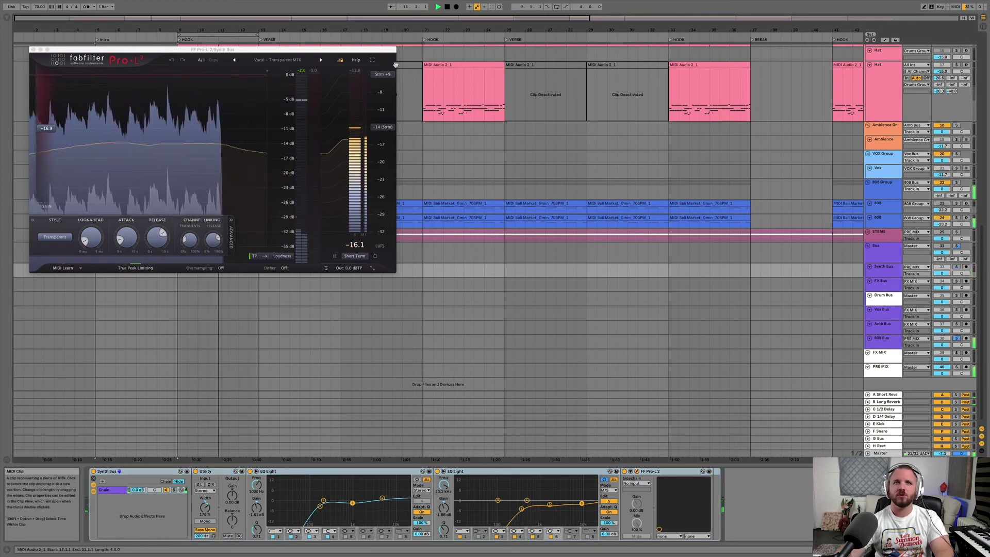
click(624, 471)
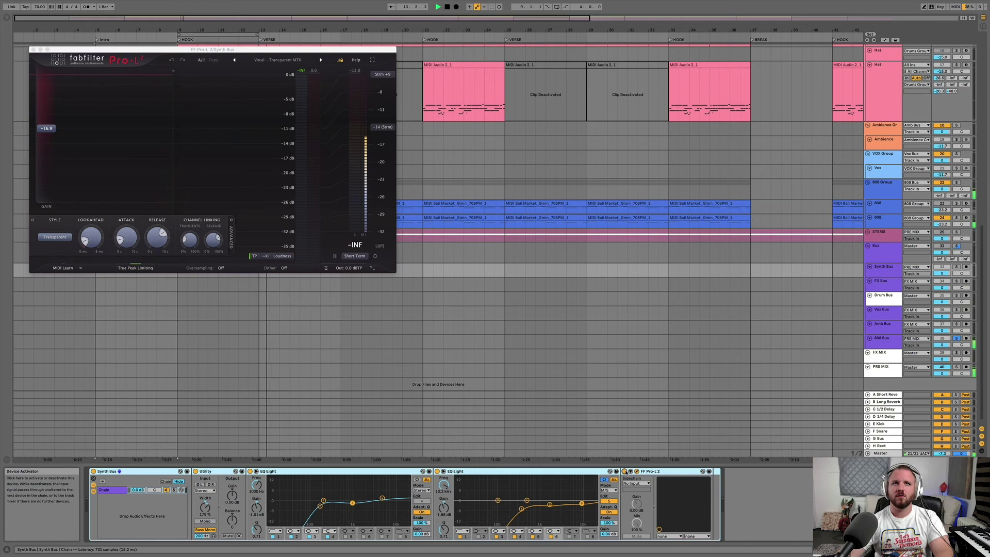
Step: Unsolo the 808 Bus and display the Master track's mastering chain
scroll(948, 332, down, 1)
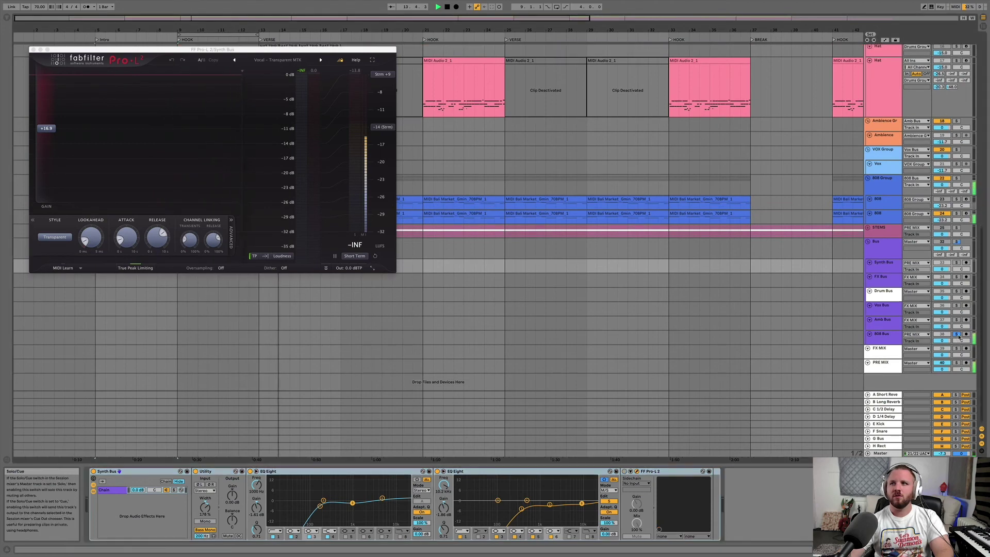
click(957, 336)
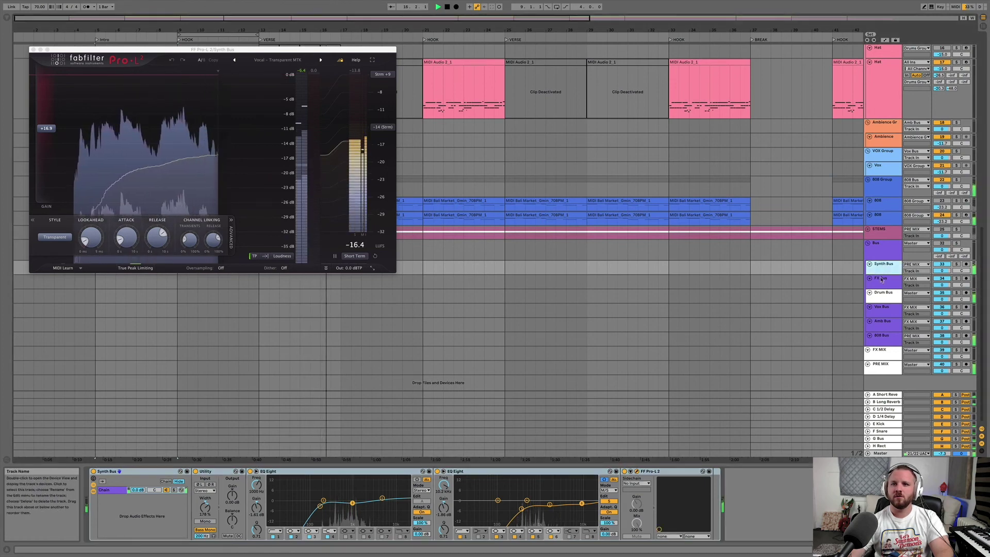
click(880, 453)
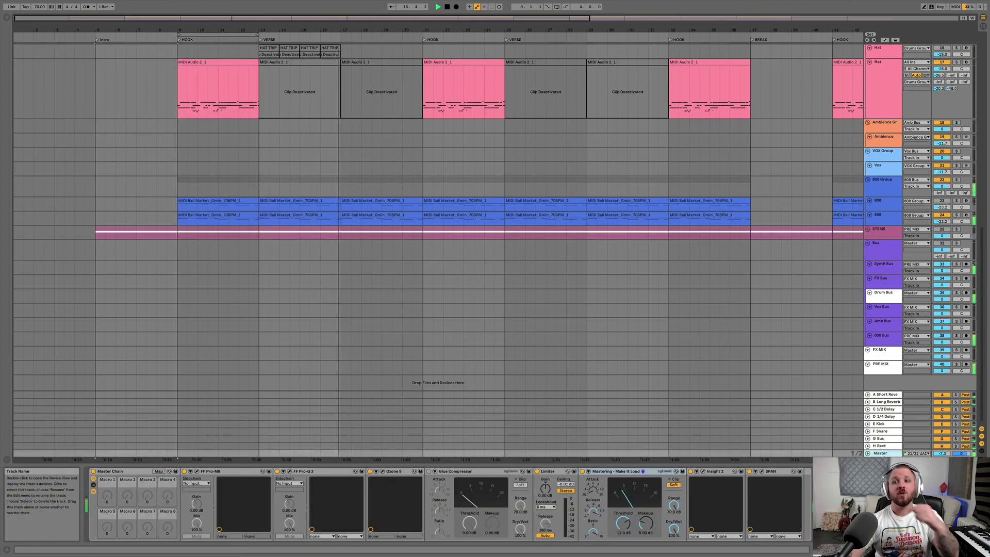
click(583, 472)
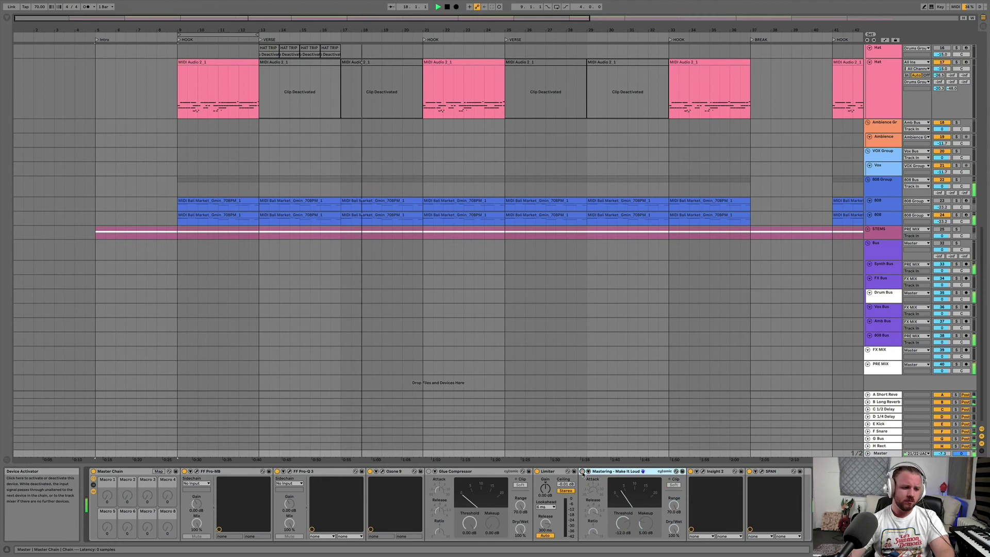
click(582, 472)
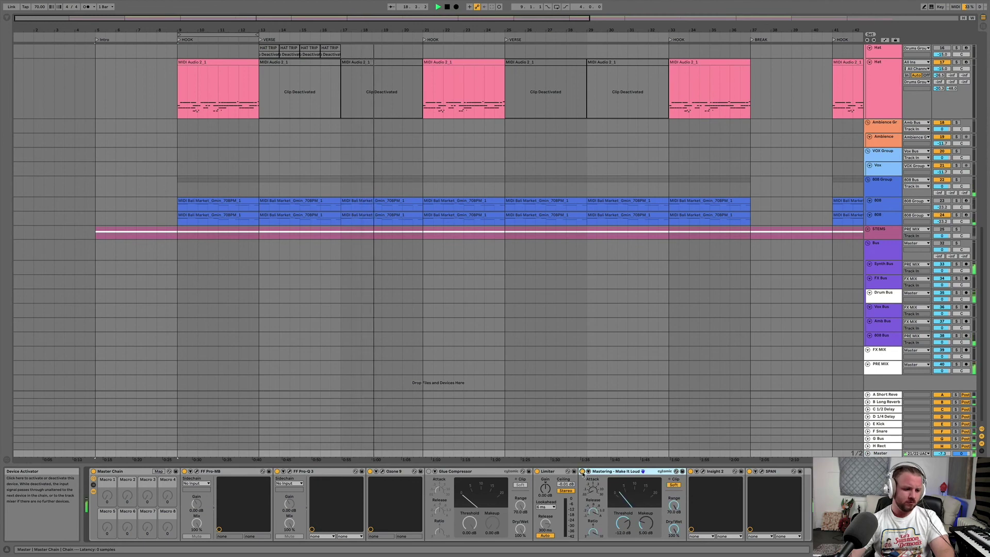